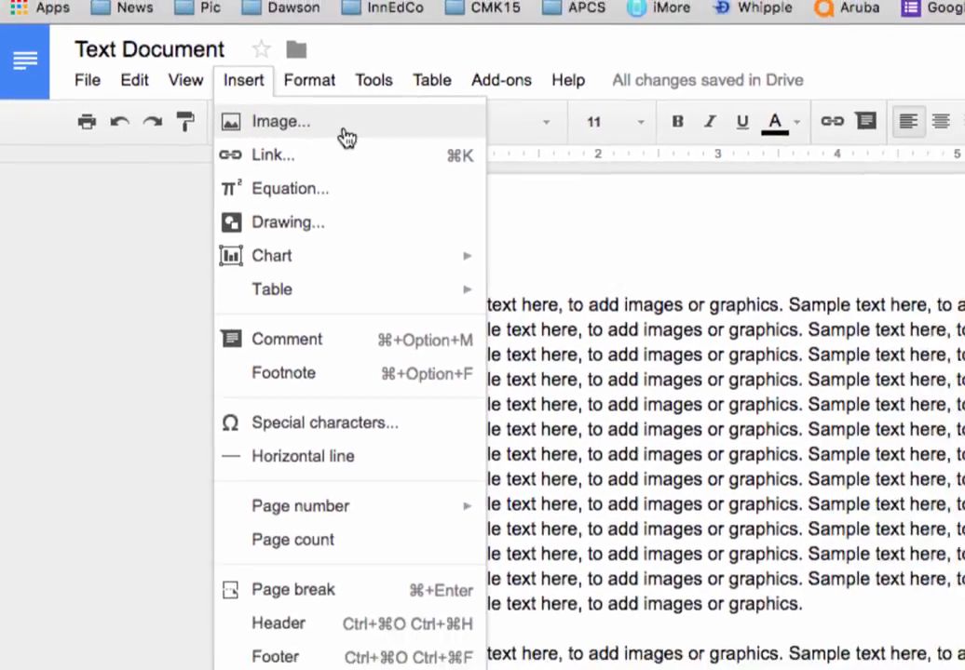
Start inserting an image into the document and open the computer's file picker to upload one.
{"action": "left_click", "coordinate": [345, 135]}
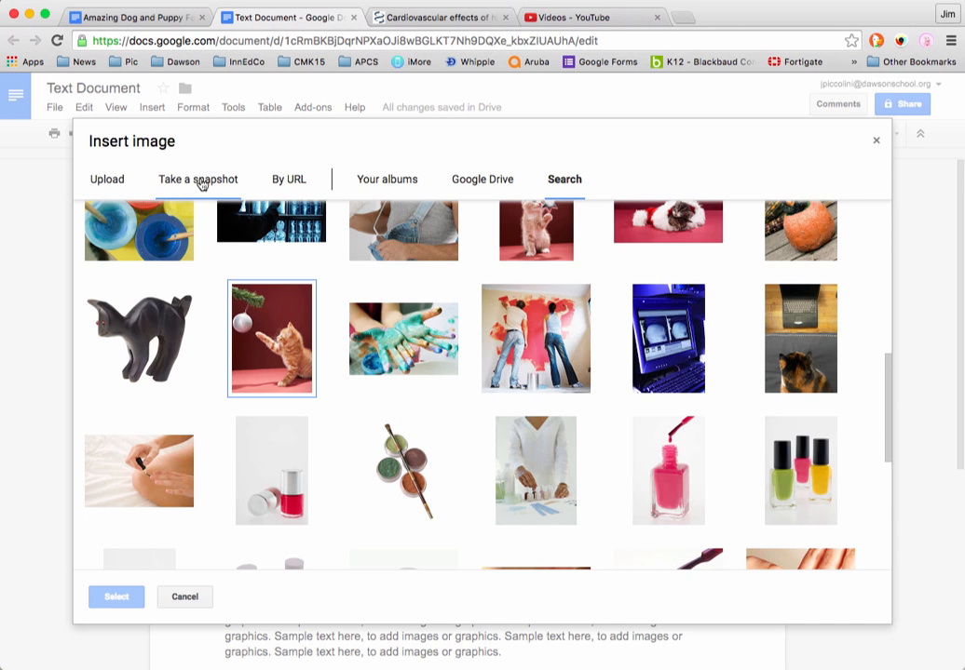
{"action": "left_click", "coordinate": [113, 177]}
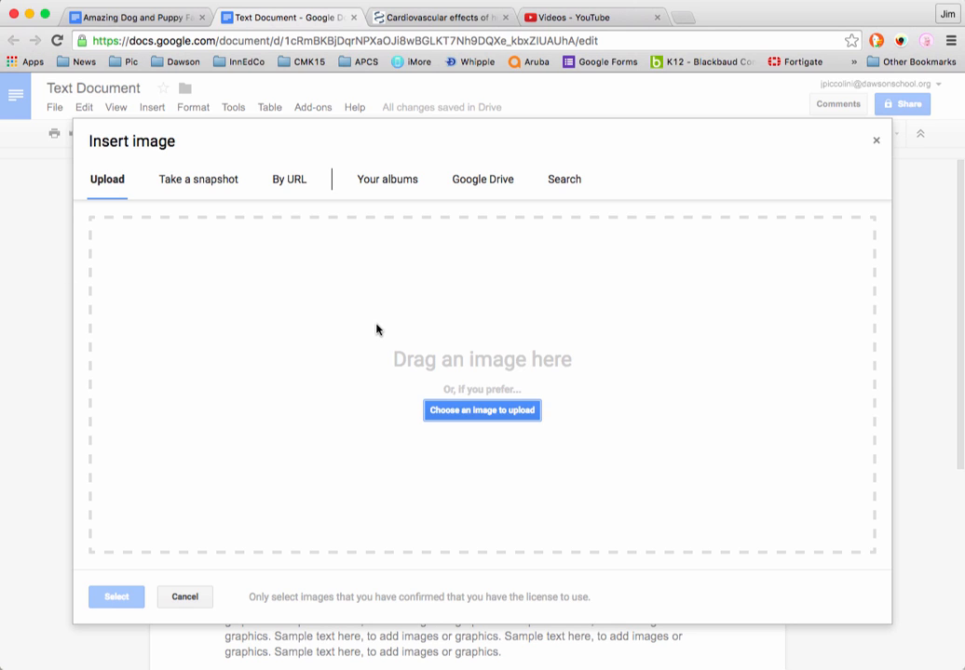
{"action": "left_click", "coordinate": [481, 413]}
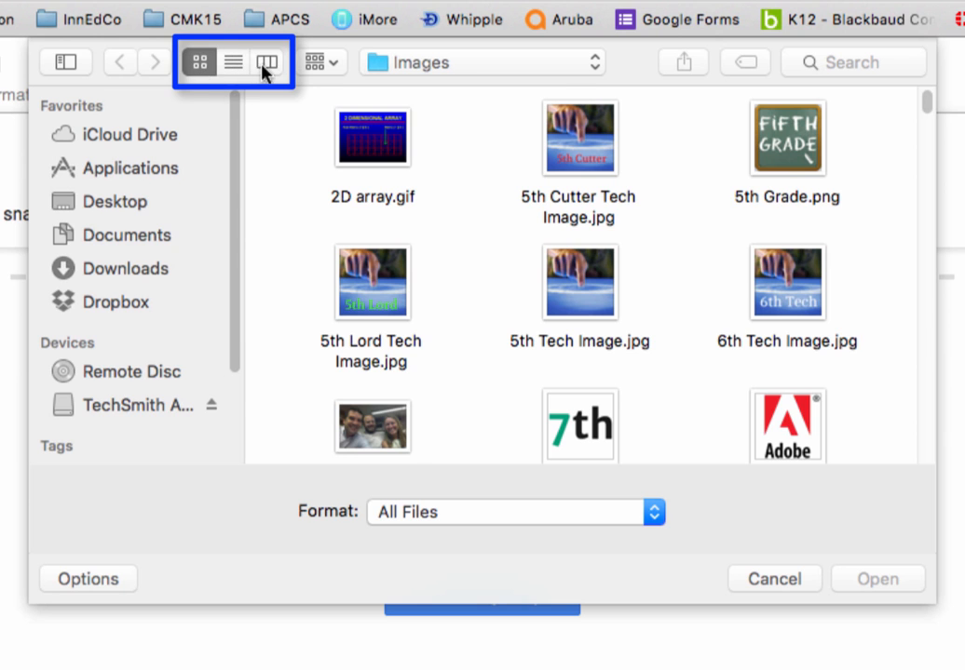
Look at the Images folder in list and column views, ending in icon view.
{"action": "left_click", "coordinate": [231, 62]}
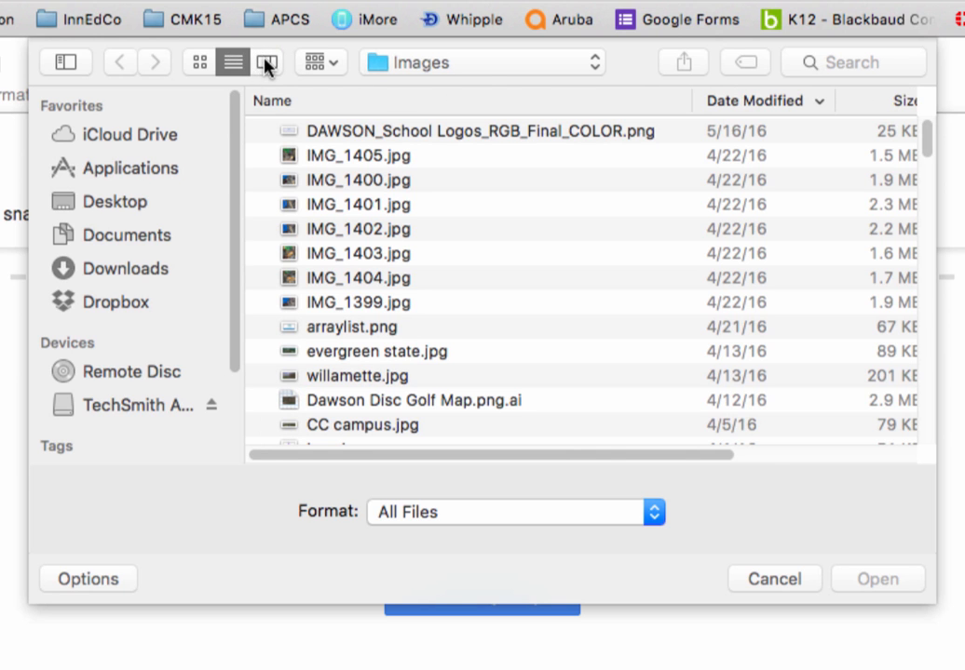
{"action": "left_click", "coordinate": [267, 62]}
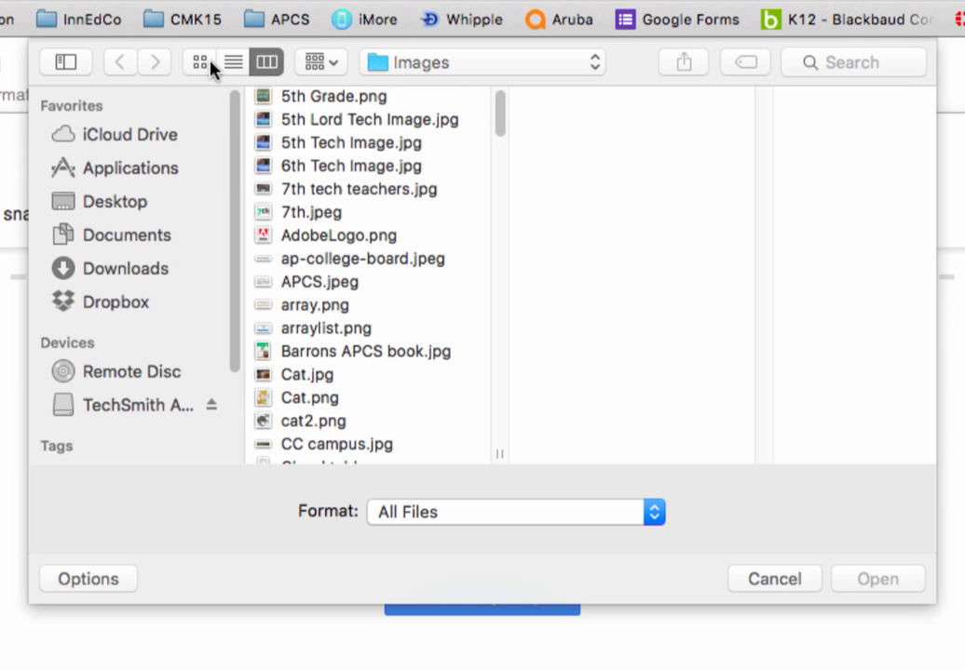
{"action": "left_click", "coordinate": [231, 62]}
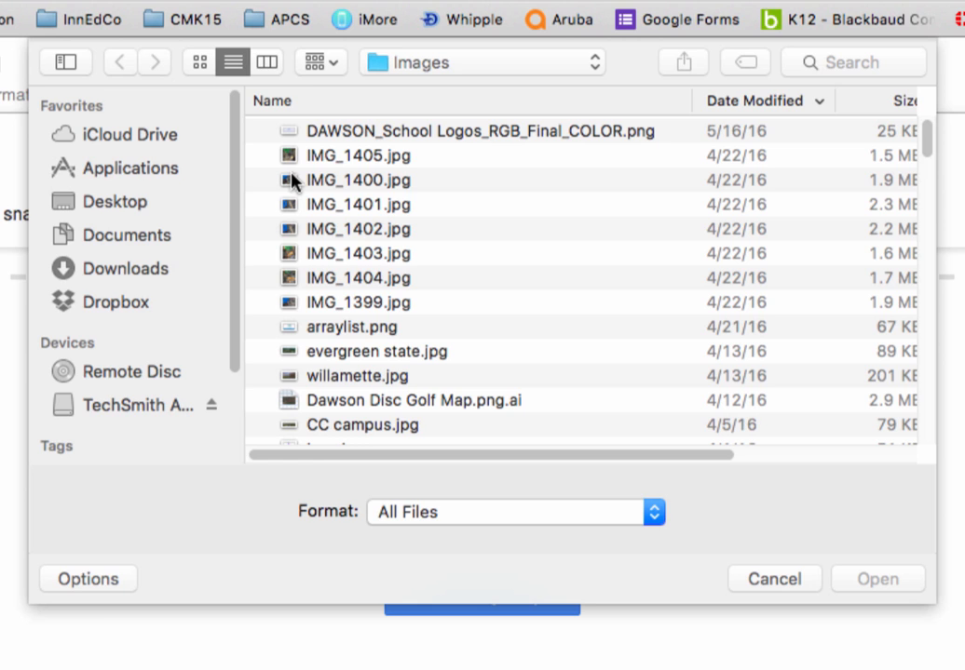
{"action": "left_click", "coordinate": [199, 62]}
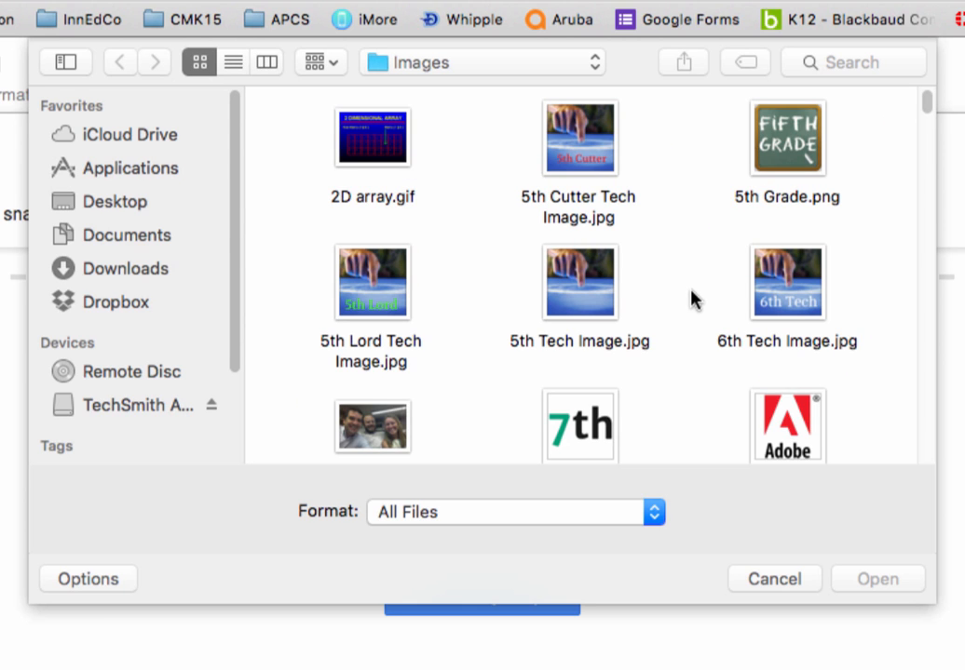
Insert Cat.jpg from the Images folder into the first paragraph.
{"action": "left_click_drag", "start_coordinate": [925, 109], "coordinate": [927, 136]}
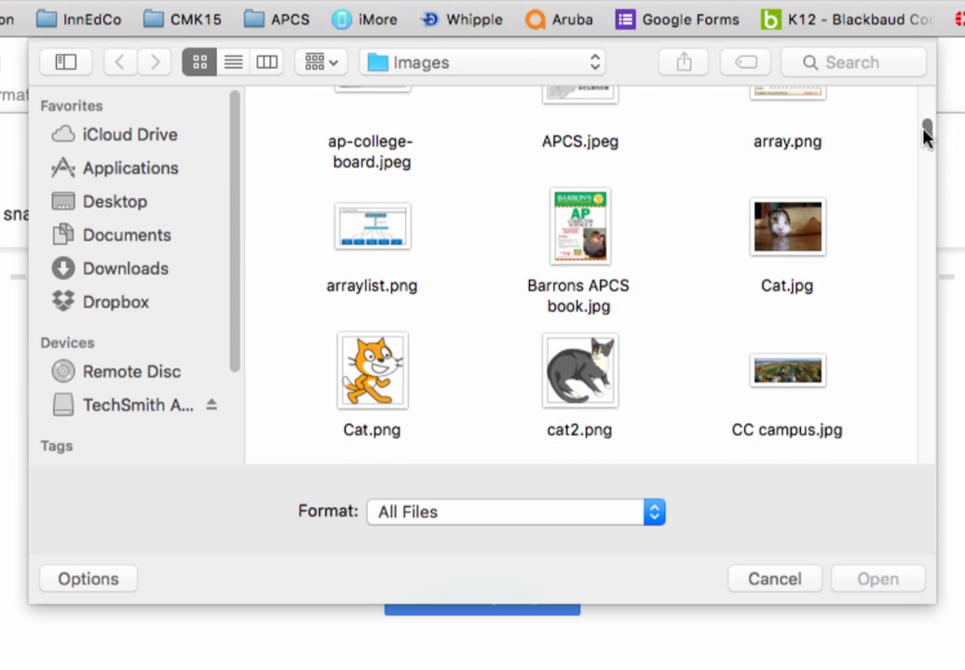
{"action": "left_click", "coordinate": [773, 224]}
{"action": "left_click", "coordinate": [873, 577]}
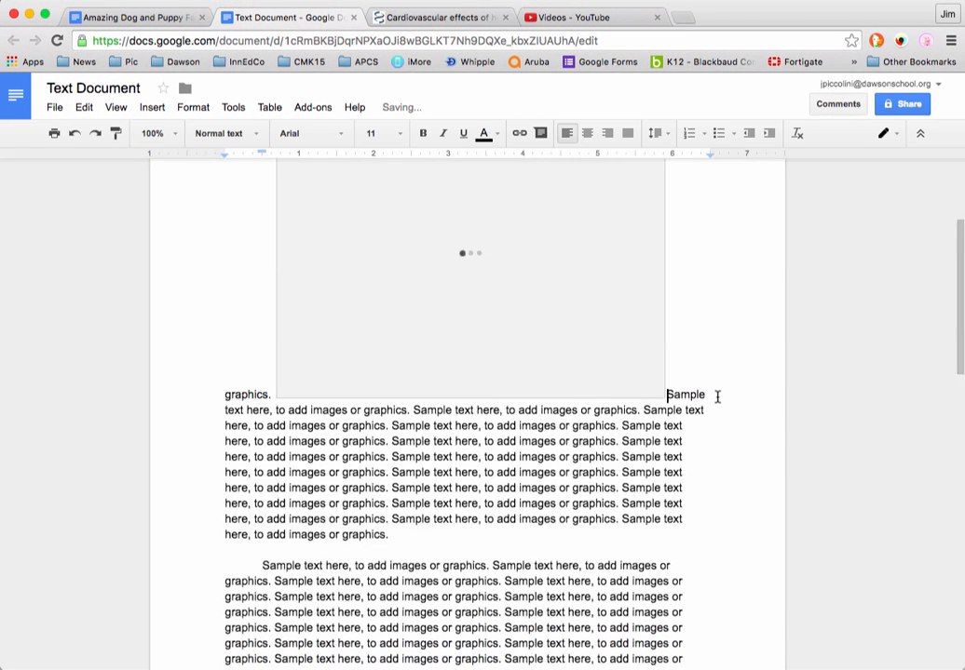
Try narrowing only the width of the inserted cat image and undo that resize.
{"action": "scroll", "coordinate": [693, 339], "scroll_direction": "up", "scroll_amount": 3}
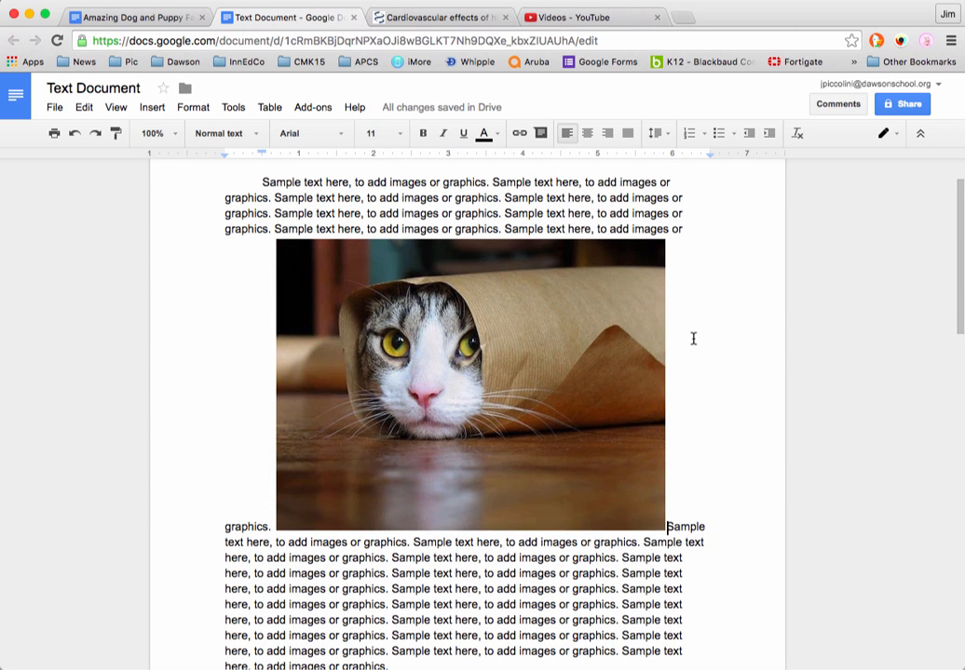
{"action": "left_click", "coordinate": [561, 359]}
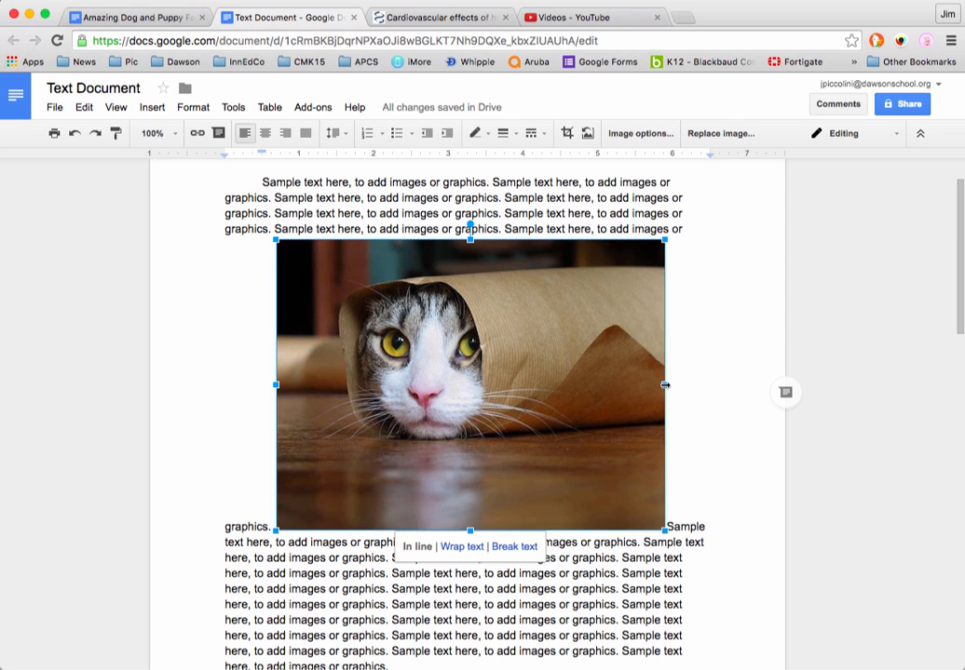
{"action": "left_click_drag", "start_coordinate": [665, 384], "coordinate": [455, 386]}
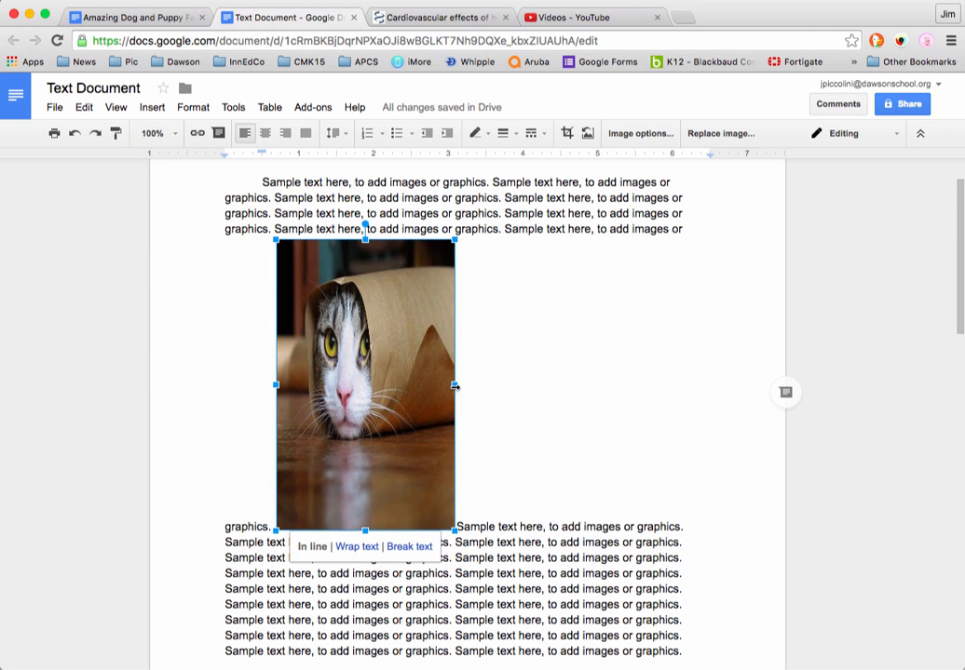
{"action": "key", "text": "super+z"}
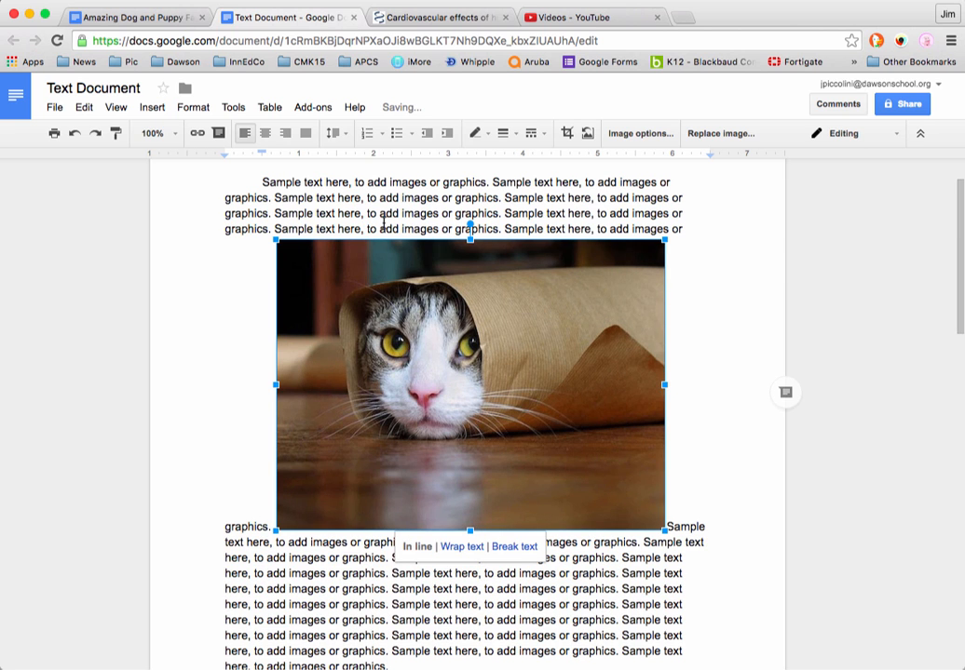
Scale the cat image down proportionally to about 2.8 inches wide and wrap the text around it.
{"action": "left_click_drag", "start_coordinate": [665, 240], "coordinate": [486, 441]}
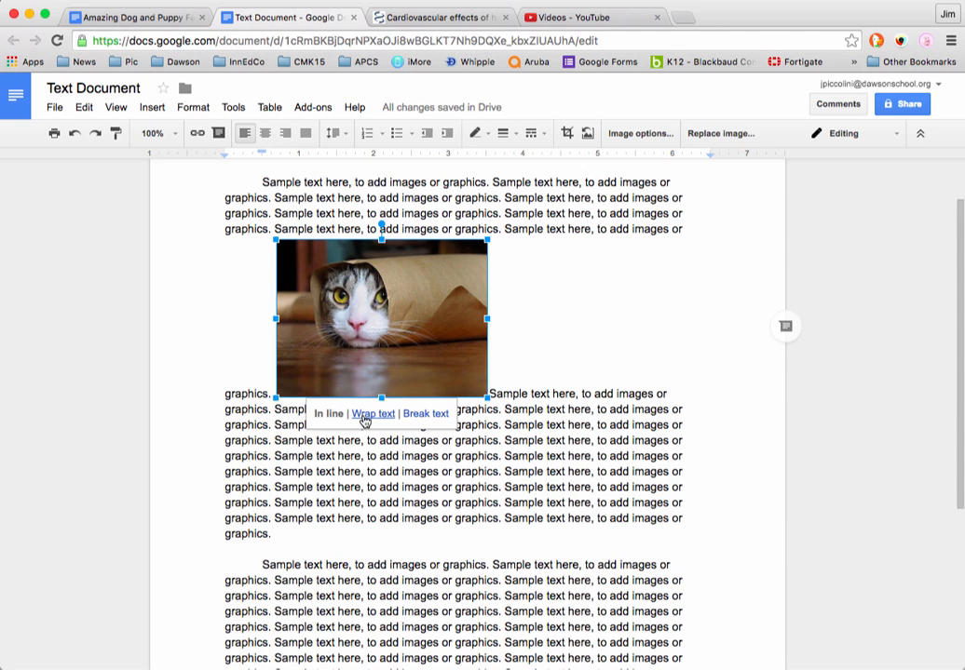
{"action": "left_click", "coordinate": [365, 416]}
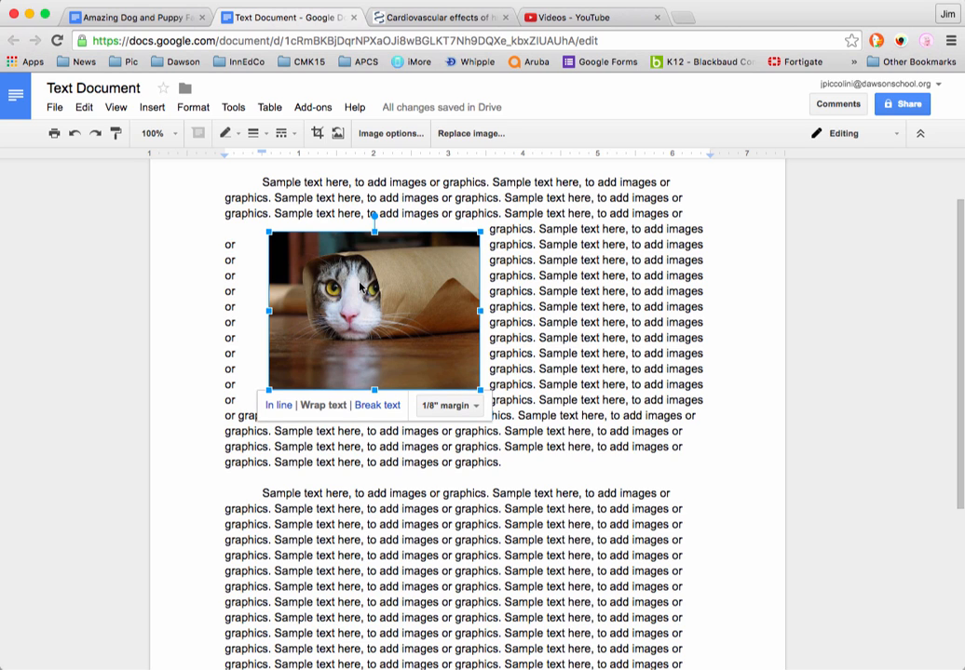
Move the wrapped cat image flush with the page's left text margin, below the first paragraph's opening lines.
{"action": "mouse_move", "coordinate": [362, 289]}
{"action": "left_mouse_down"}
{"action": "mouse_move", "coordinate": [456, 288]}
{"action": "mouse_move", "coordinate": [374, 273]}
{"action": "mouse_move", "coordinate": [312, 283]}
{"action": "mouse_move", "coordinate": [614, 296]}
{"action": "mouse_move", "coordinate": [372, 274]}
{"action": "mouse_move", "coordinate": [309, 305]}
{"action": "mouse_move", "coordinate": [321, 309]}
{"action": "left_mouse_up"}
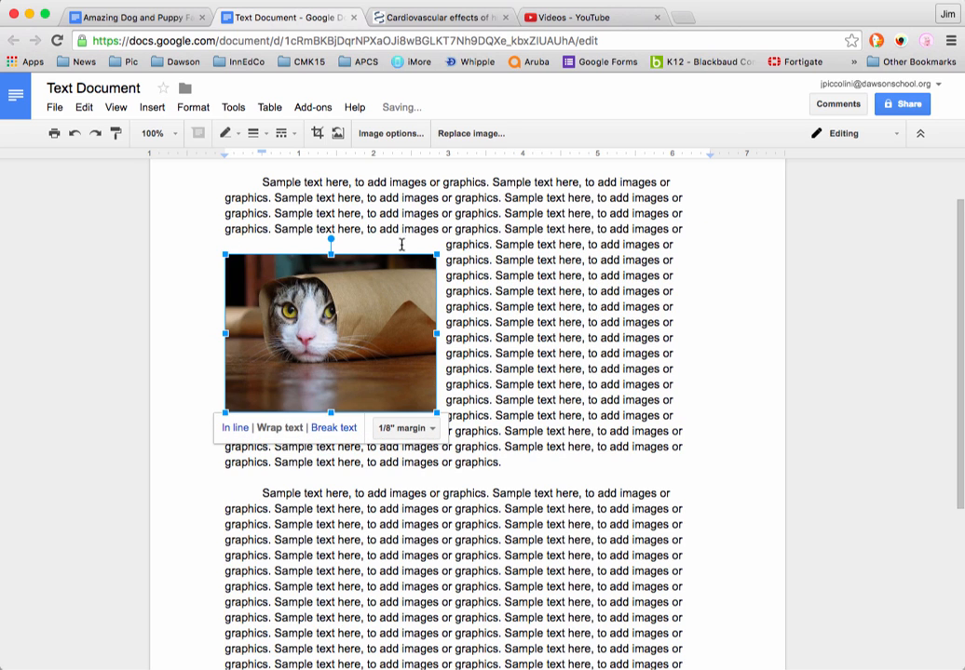
{"action": "left_click_drag", "start_coordinate": [323, 313], "coordinate": [321, 310]}
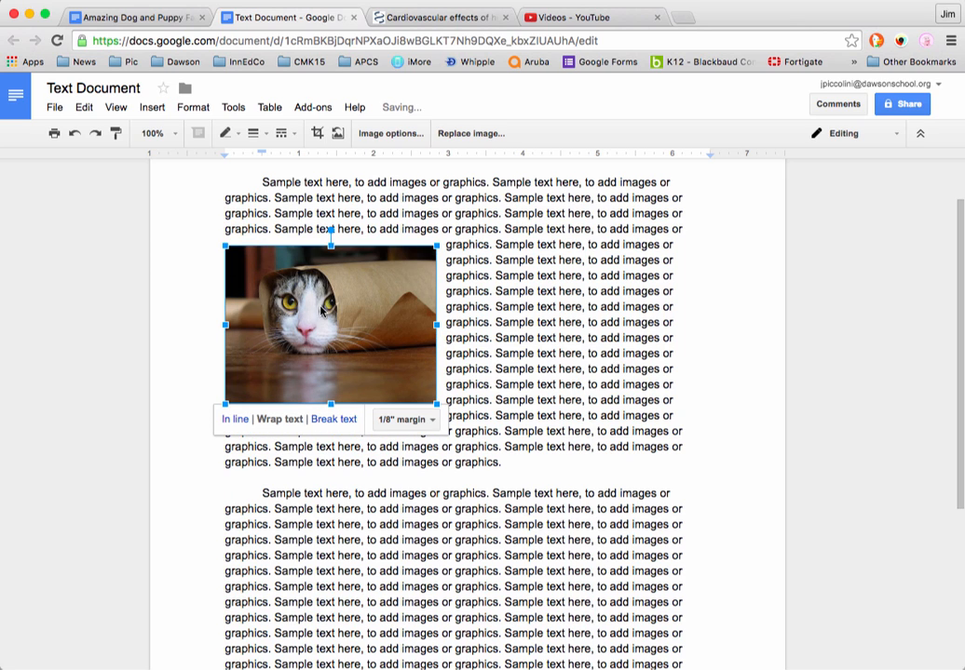
Try a 0" text-wrap margin on the cat image and set it to 1/4" instead.
{"action": "left_click", "coordinate": [431, 422]}
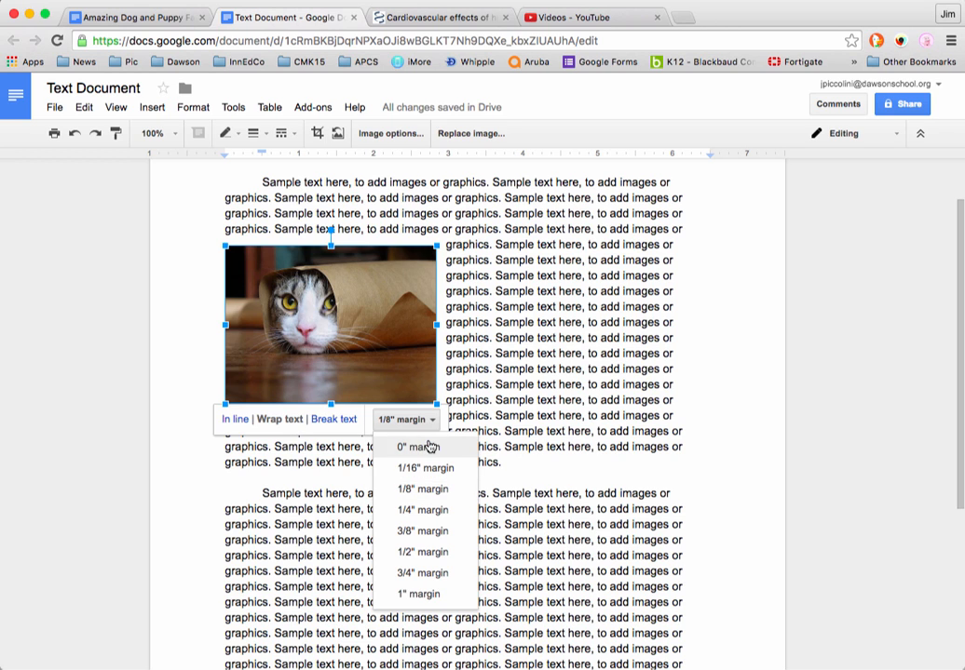
{"action": "left_click", "coordinate": [429, 446]}
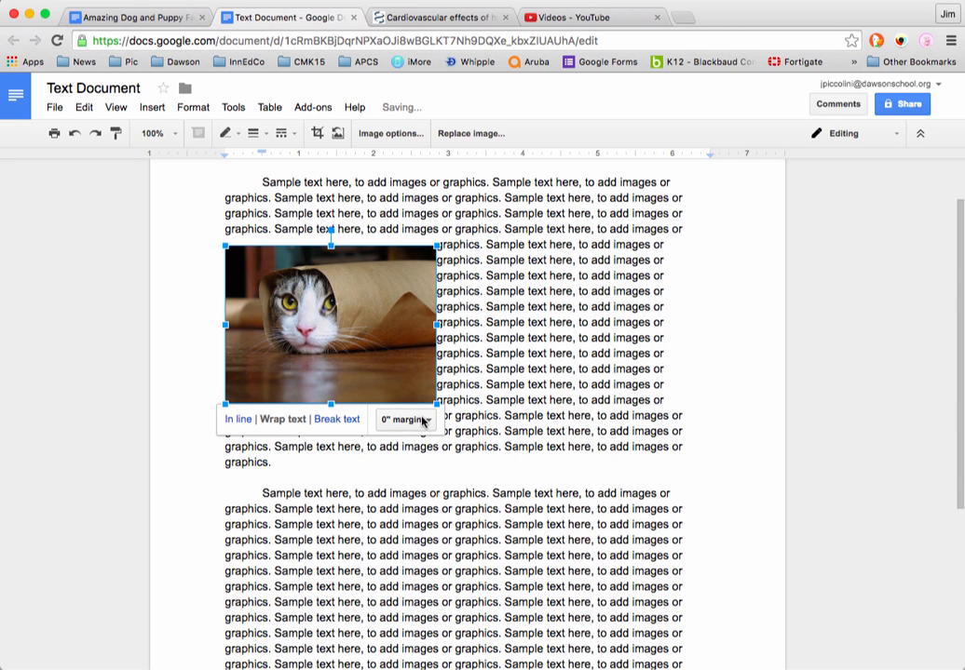
{"action": "left_click", "coordinate": [426, 421]}
{"action": "left_click", "coordinate": [419, 509]}
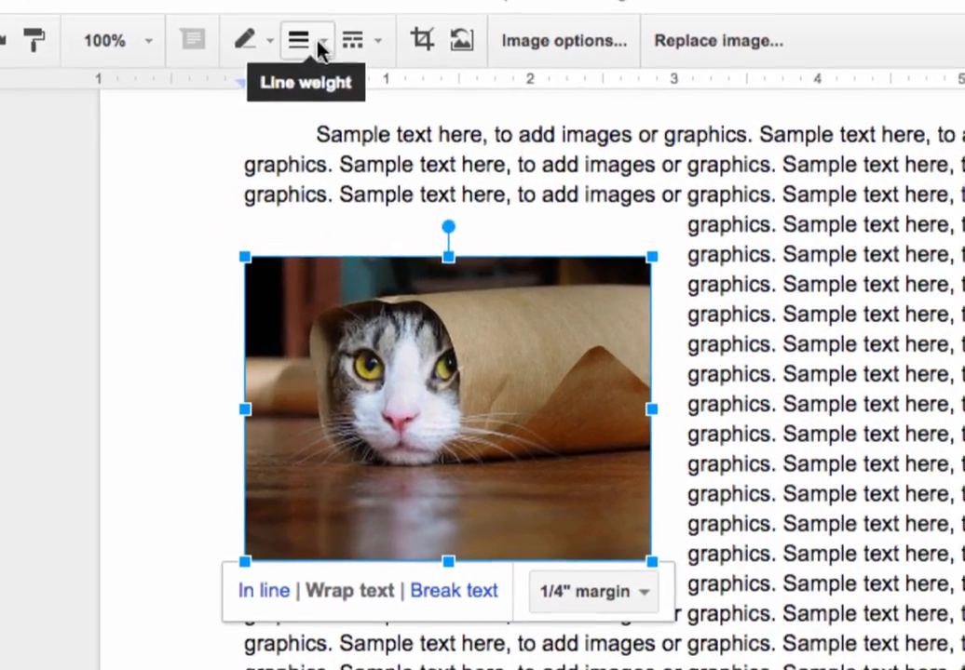
Give the cat image a 3pt blue border, keep the solid line style, and deselect the image.
{"action": "left_click", "coordinate": [262, 135]}
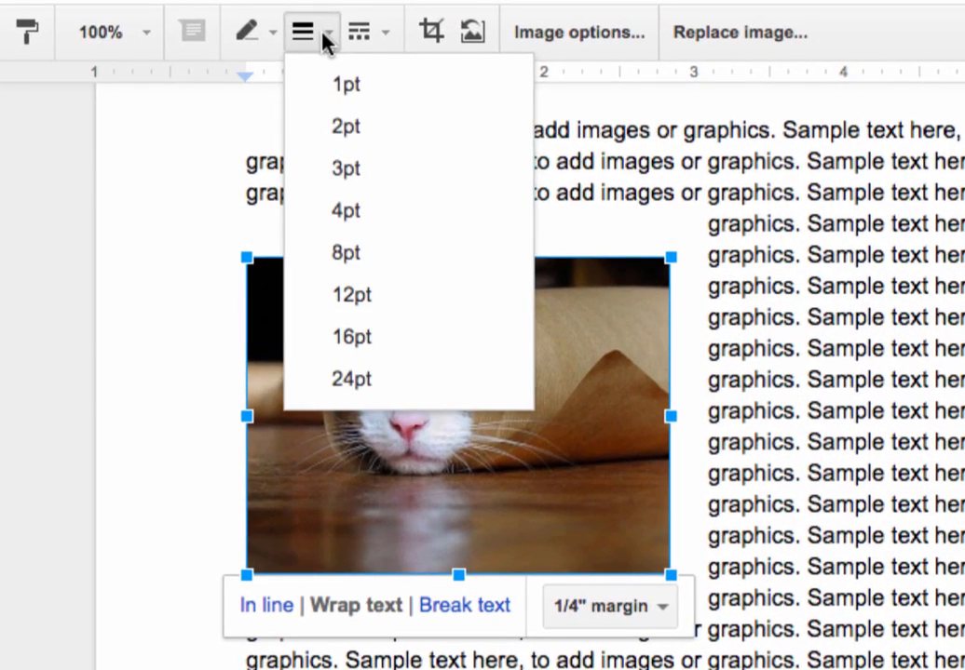
{"action": "left_click", "coordinate": [340, 166]}
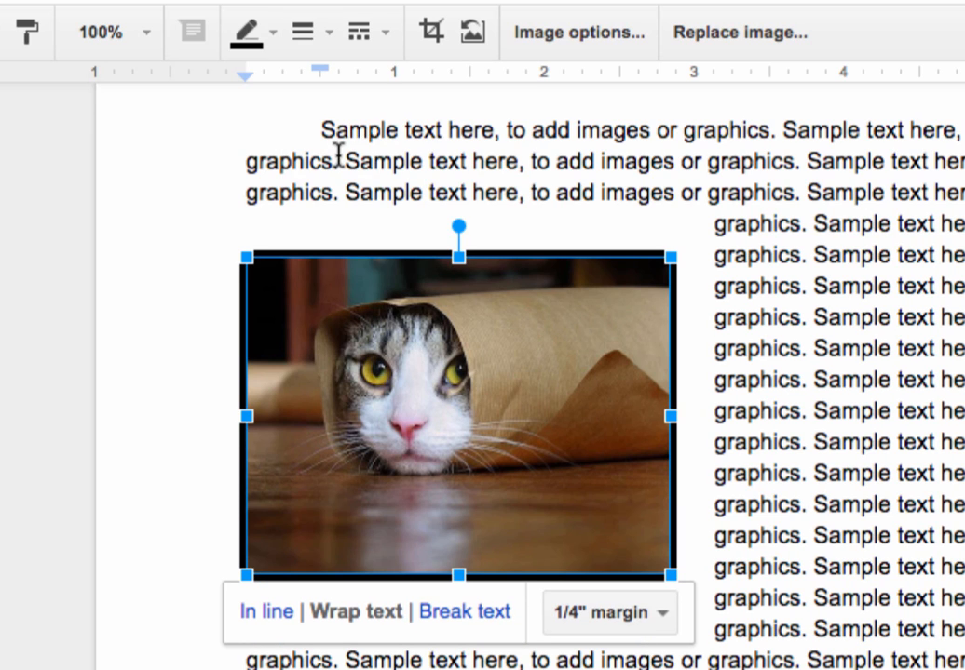
{"action": "left_click", "coordinate": [270, 36]}
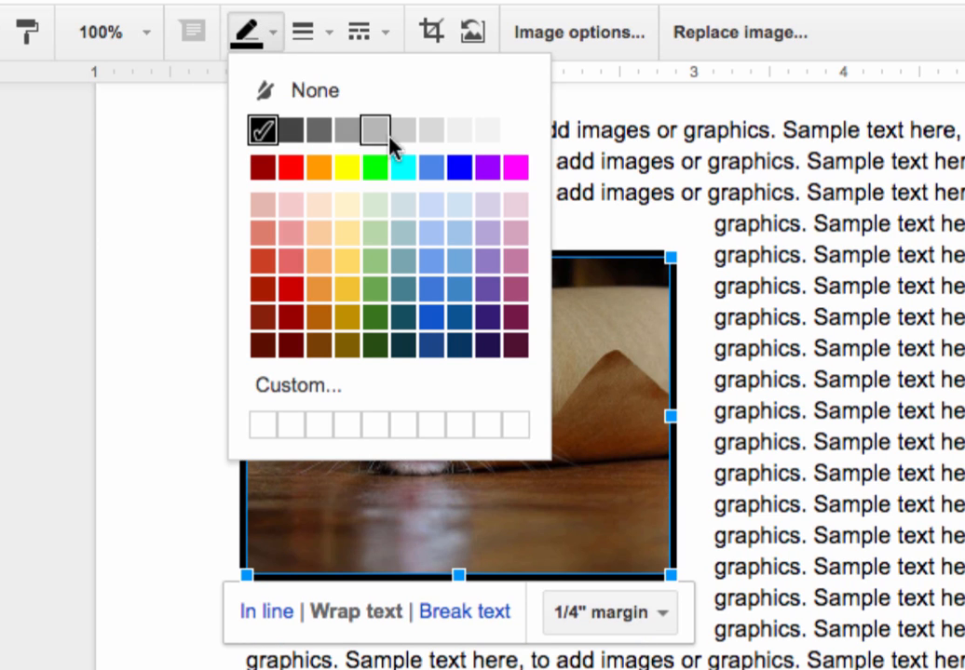
{"action": "left_click", "coordinate": [458, 168]}
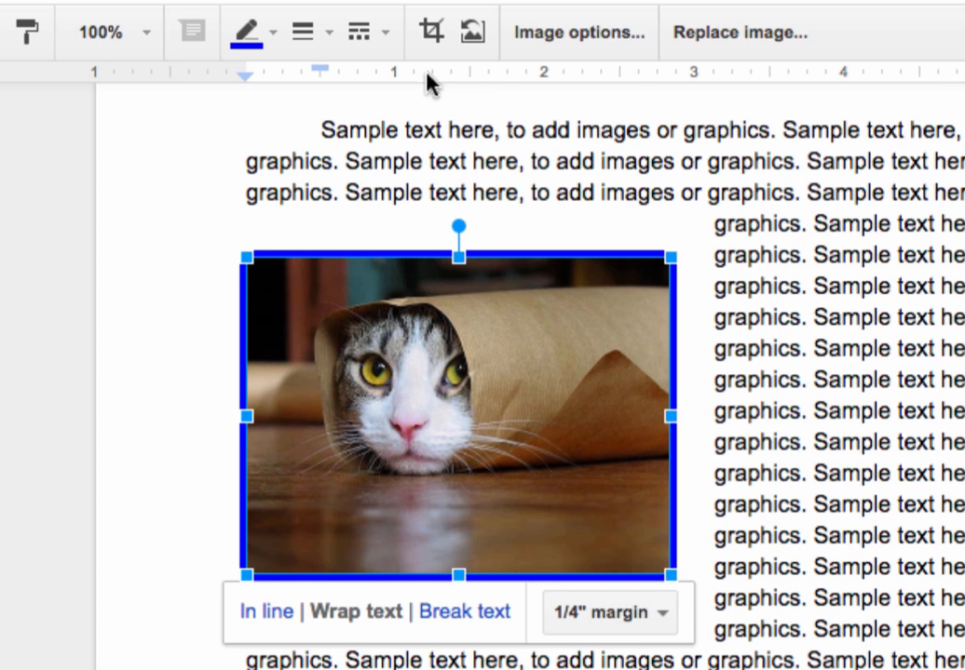
{"action": "left_click", "coordinate": [390, 30]}
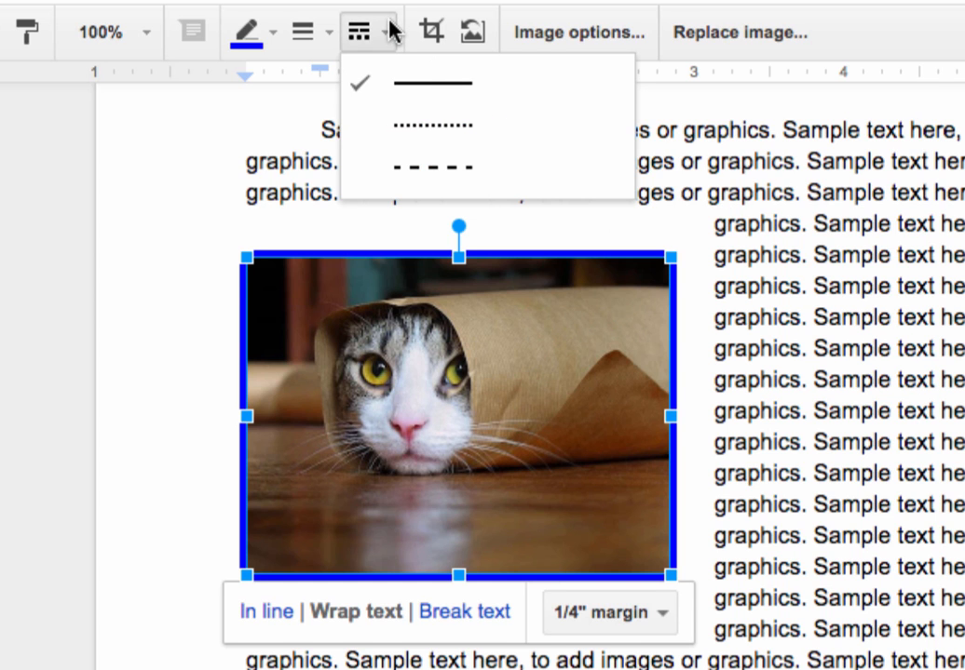
{"action": "left_click", "coordinate": [389, 30]}
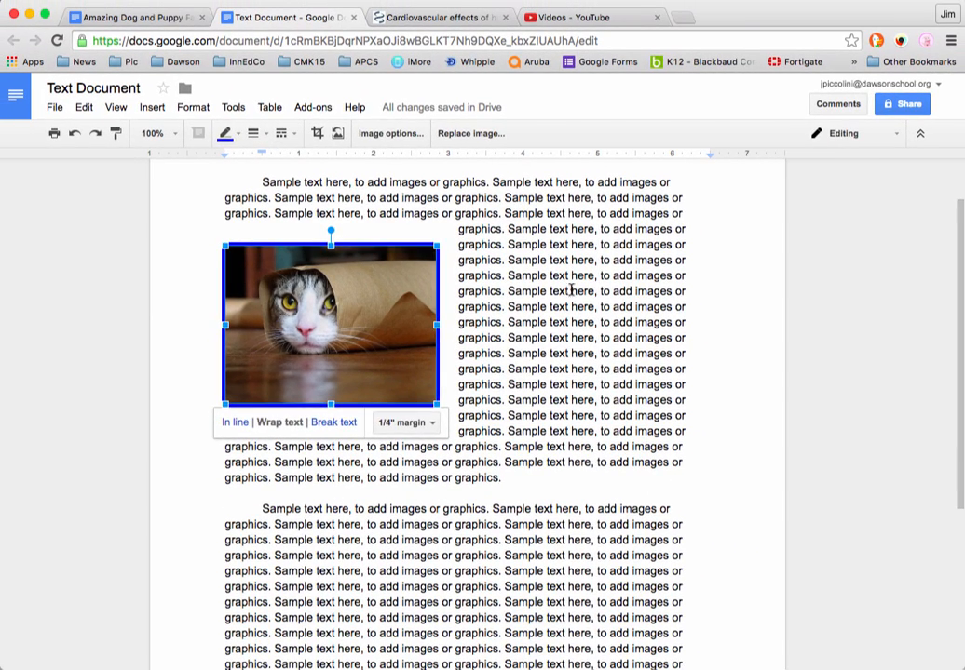
{"action": "left_click", "coordinate": [934, 347]}
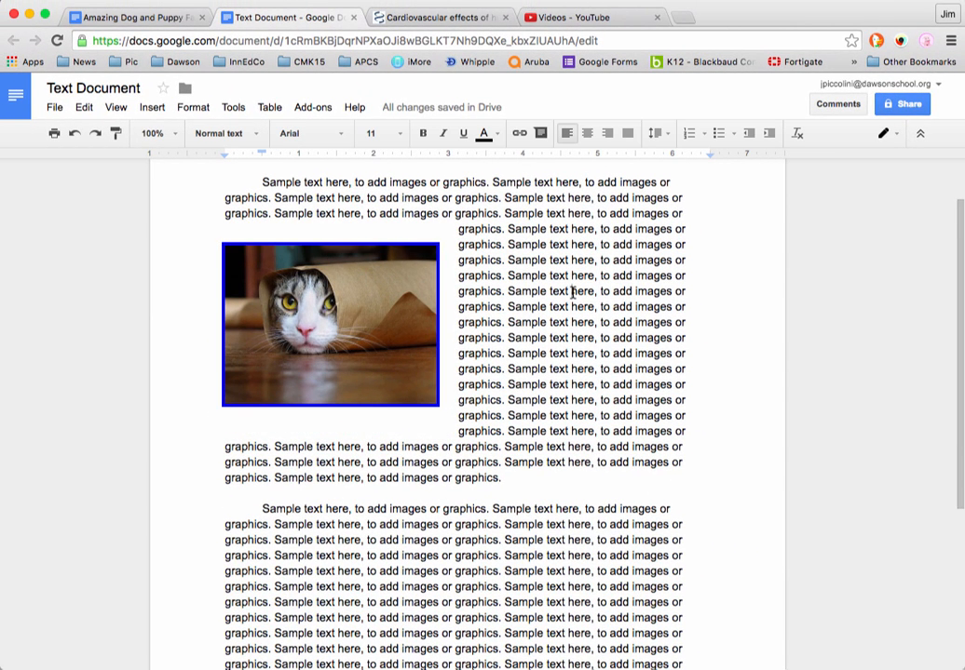
Start inserting another image in the first paragraph and choose stock images as the search source.
{"action": "scroll", "coordinate": [572, 292], "scroll_direction": "down", "scroll_amount": 1}
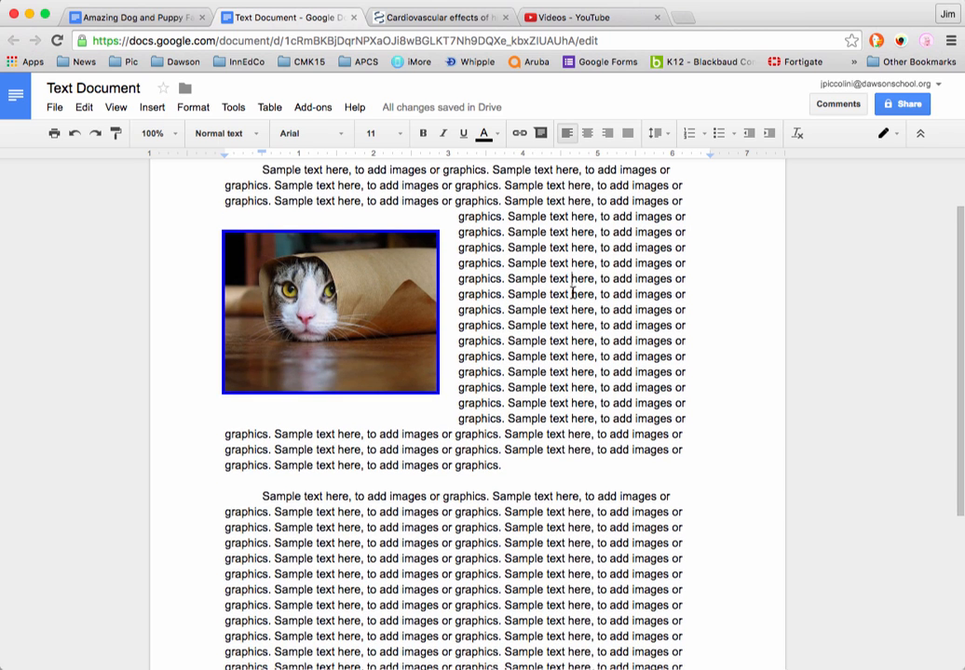
{"action": "scroll", "coordinate": [571, 292], "scroll_direction": "up", "scroll_amount": 1}
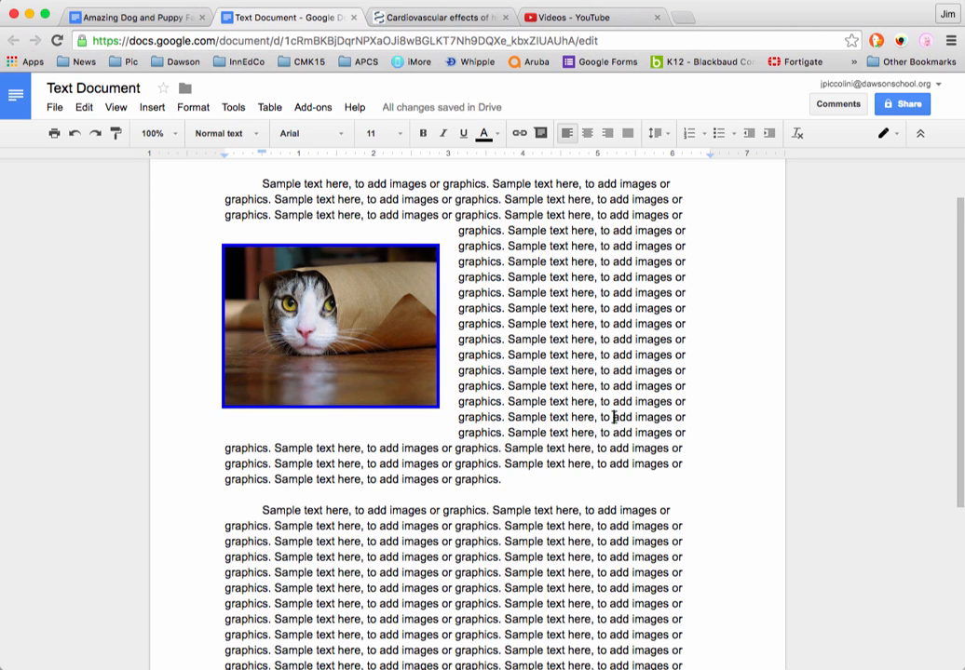
{"action": "left_click", "coordinate": [160, 108]}
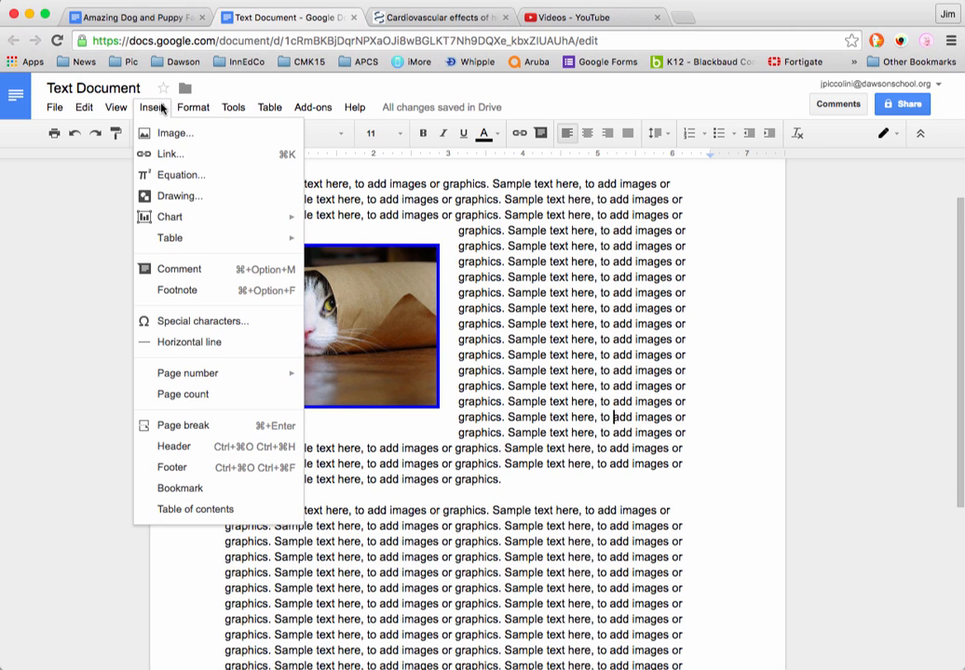
{"action": "left_click", "coordinate": [232, 136]}
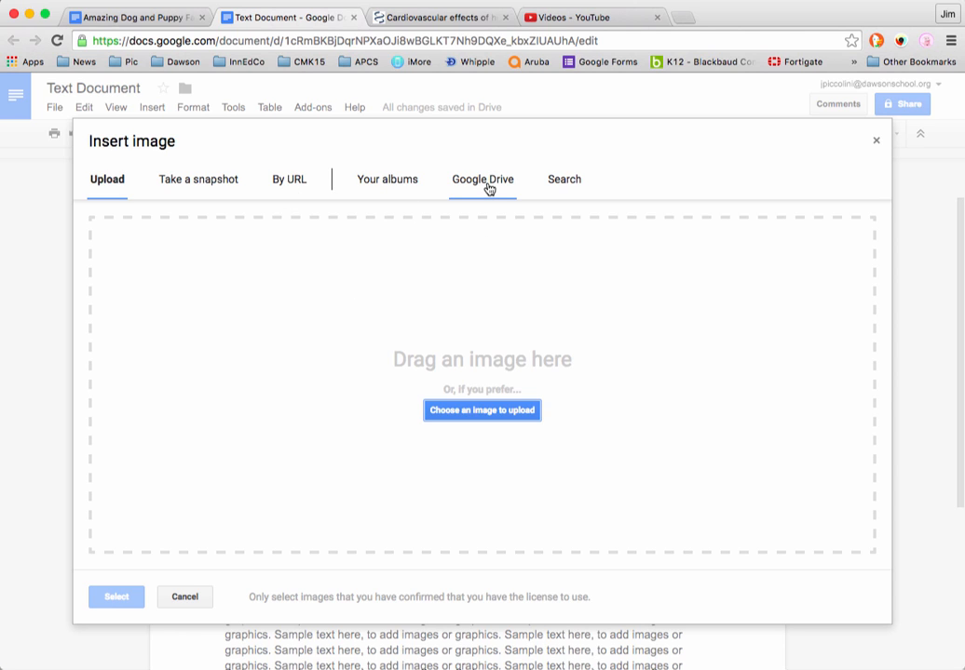
{"action": "left_click", "coordinate": [560, 179]}
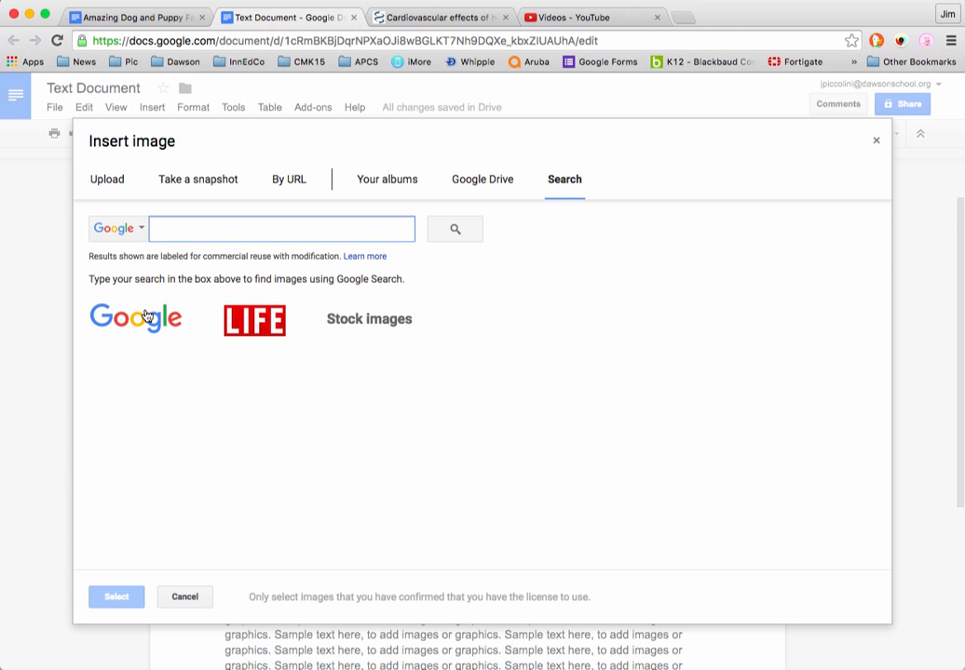
{"action": "left_click", "coordinate": [372, 319]}
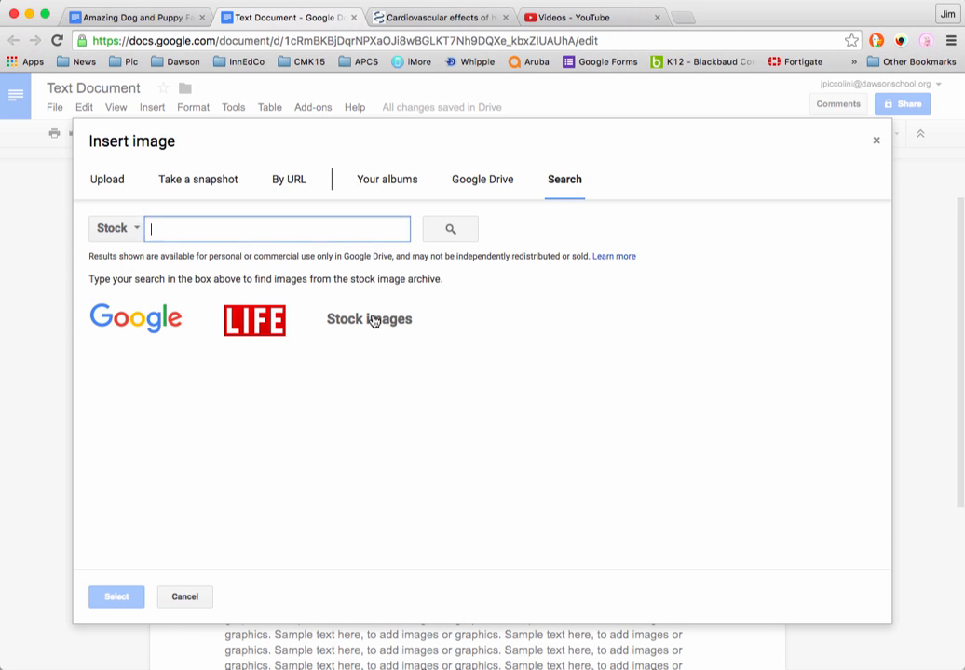
Search the stock images for "cat" and insert the picture of the kitten in the red polka-dot box.
{"action": "left_click", "coordinate": [137, 230]}
{"action": "left_click", "coordinate": [134, 317]}
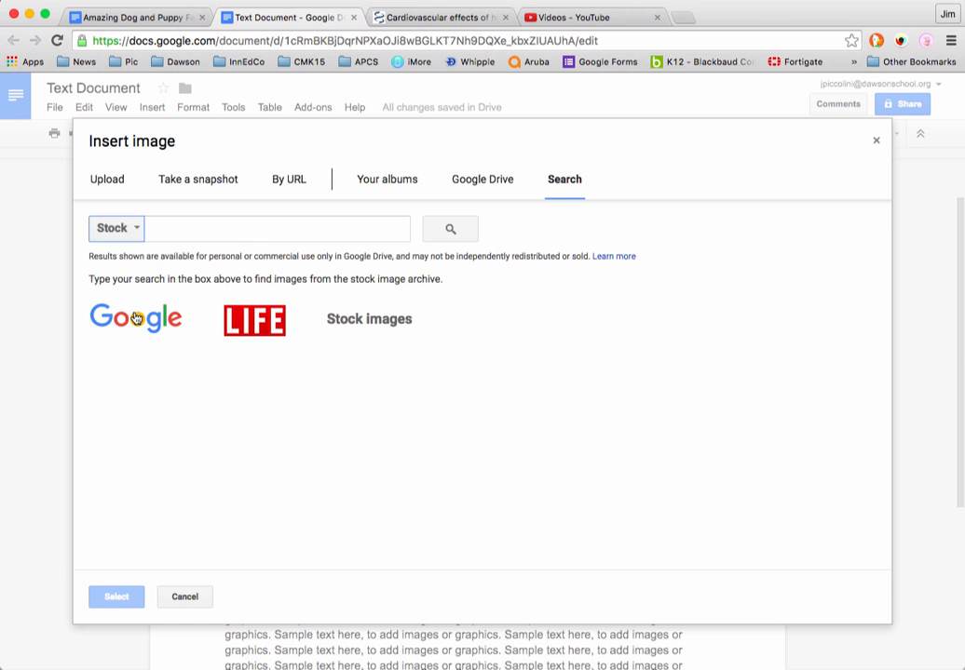
{"action": "left_click", "coordinate": [178, 229]}
{"action": "type", "text": "cat"}
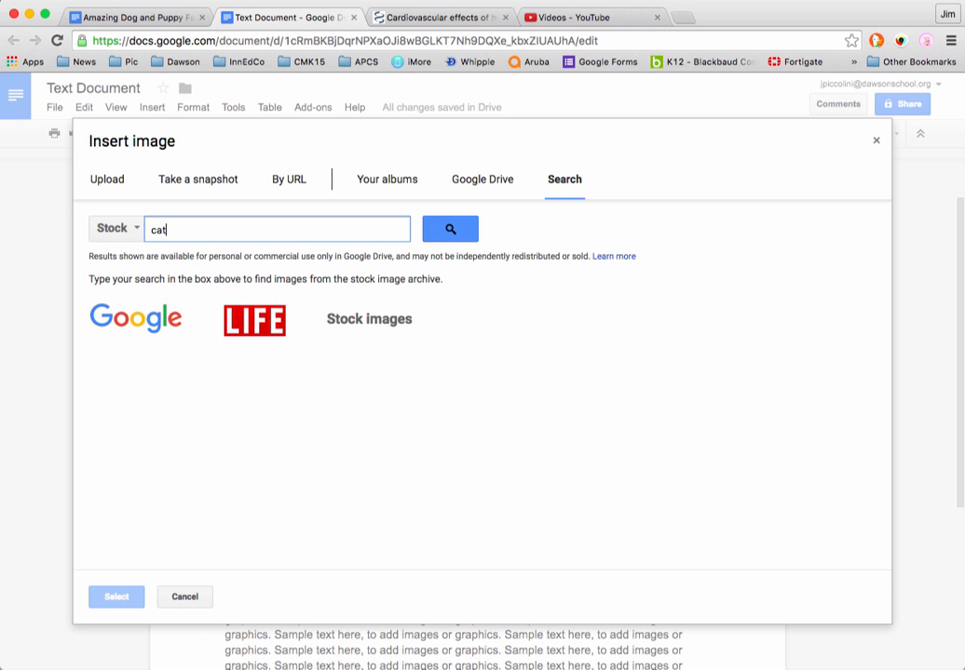
{"action": "key", "text": "Return"}
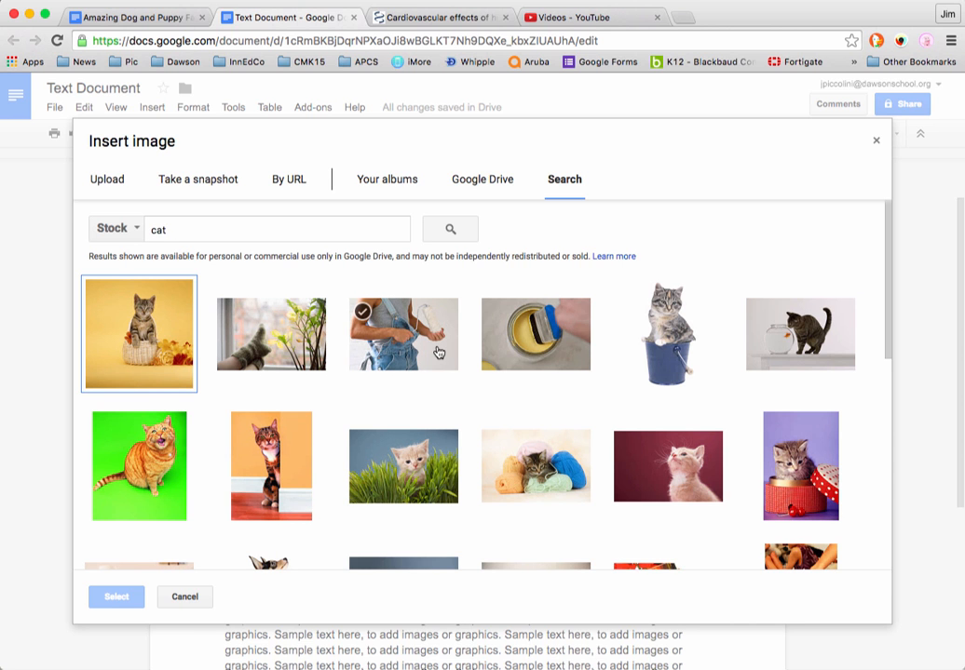
{"action": "scroll", "coordinate": [438, 352], "scroll_direction": "down", "scroll_amount": 5}
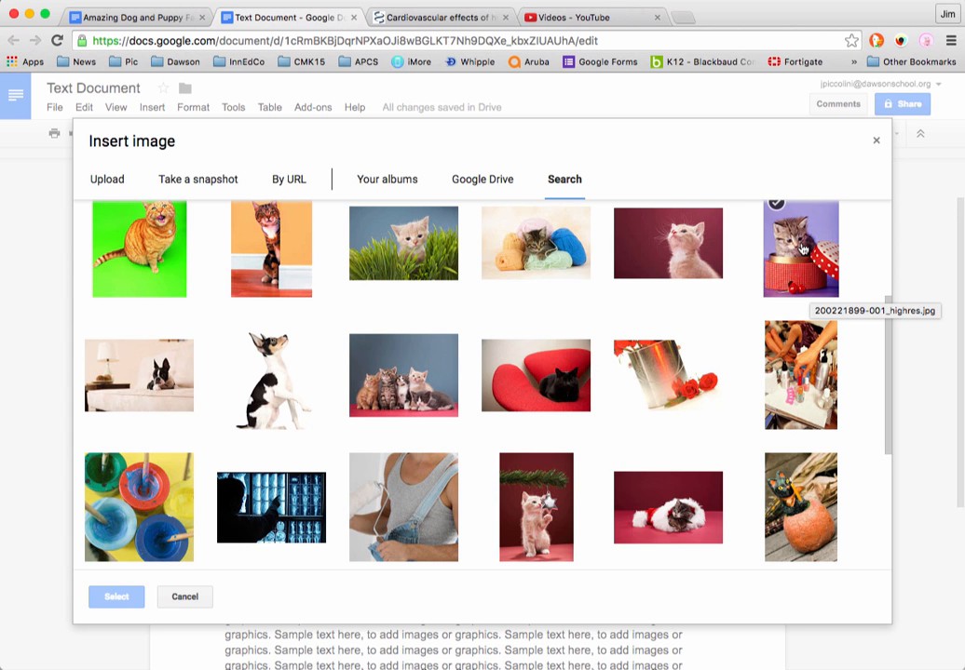
{"action": "left_click", "coordinate": [802, 248]}
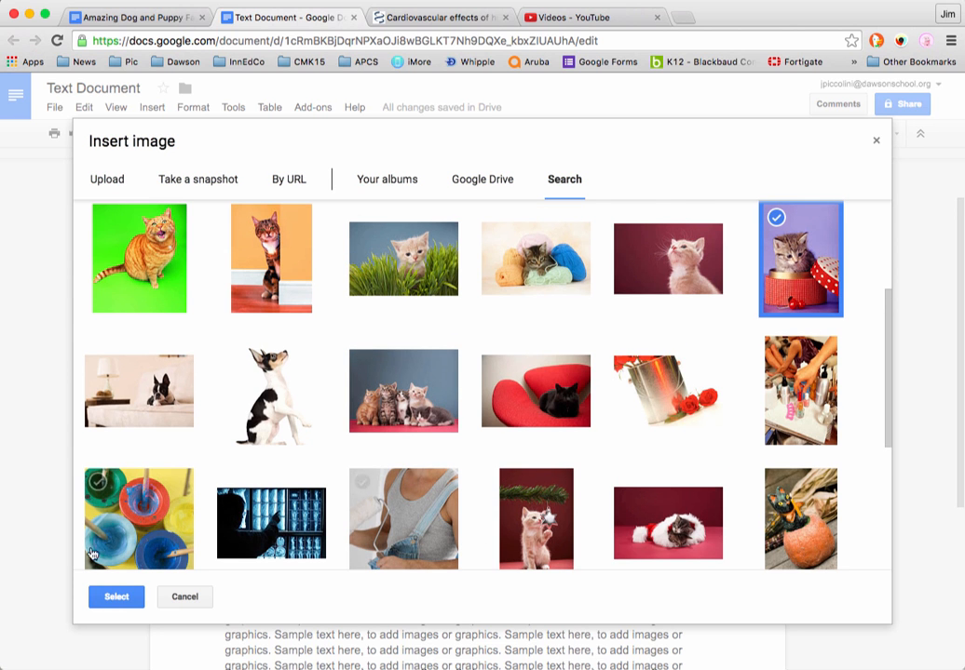
{"action": "left_click", "coordinate": [106, 596]}
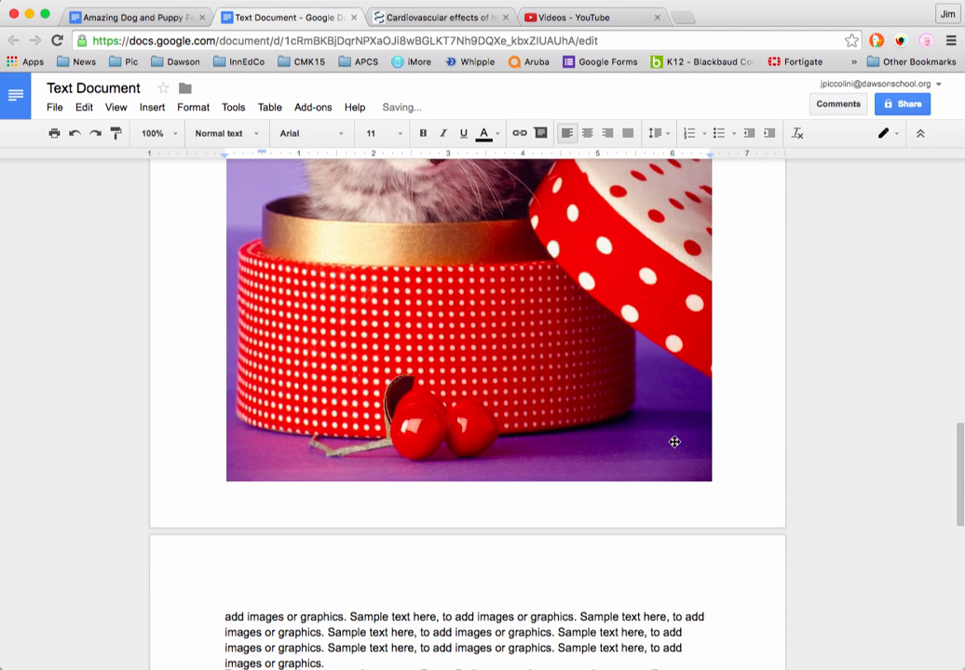
Shrink the inserted kitten image proportionally to a thumbnail about 1 inch wide.
{"action": "scroll", "coordinate": [674, 441], "scroll_direction": "up", "scroll_amount": 10}
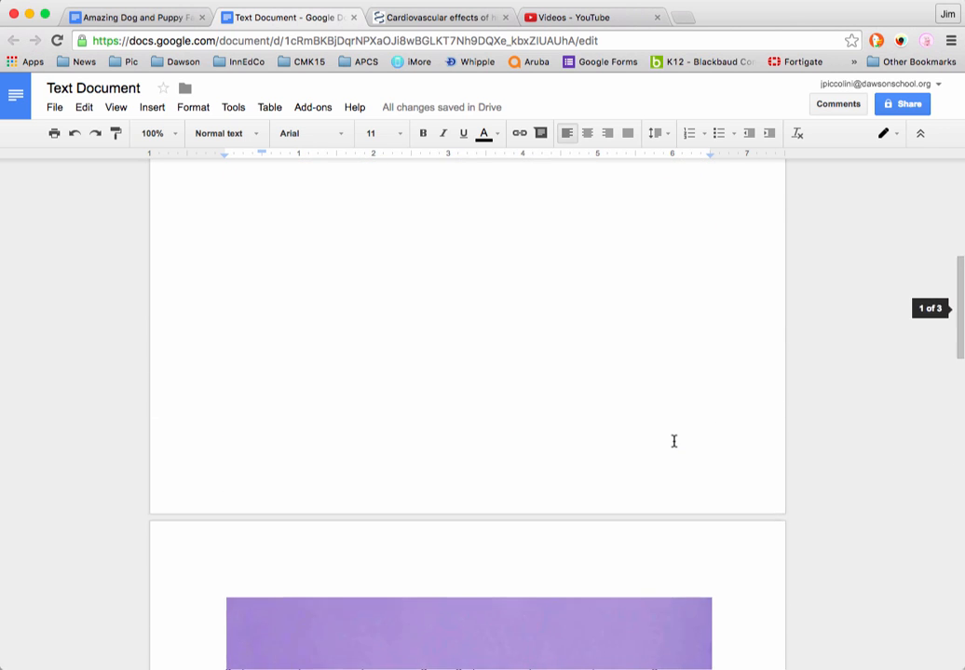
{"action": "scroll", "coordinate": [674, 442], "scroll_direction": "up", "scroll_amount": 4}
{"action": "scroll", "coordinate": [674, 441], "scroll_direction": "down", "scroll_amount": 5}
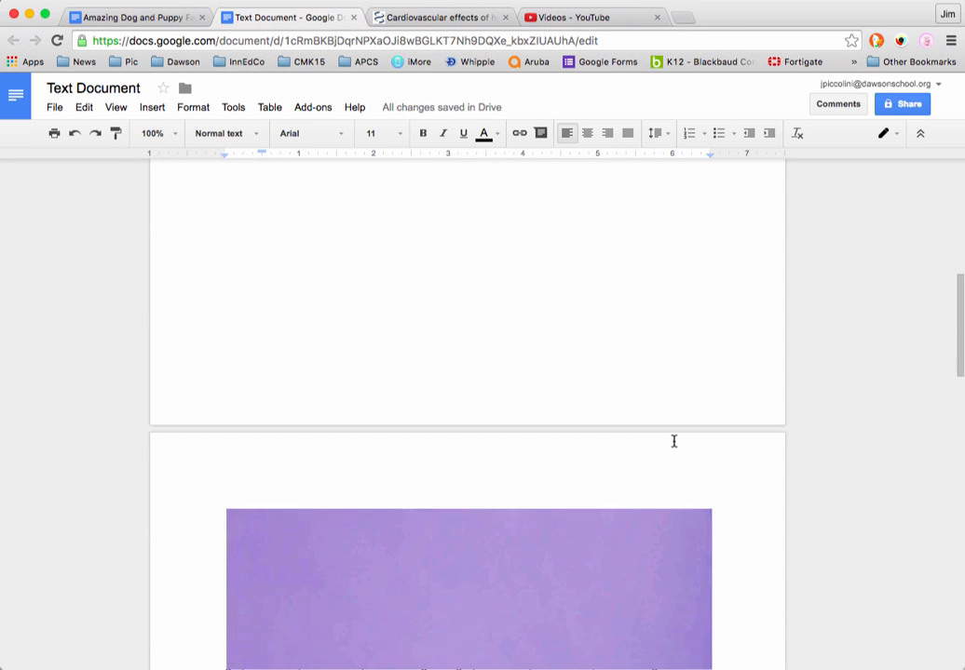
{"action": "scroll", "coordinate": [674, 441], "scroll_direction": "down", "scroll_amount": 3}
{"action": "left_click", "coordinate": [678, 382]}
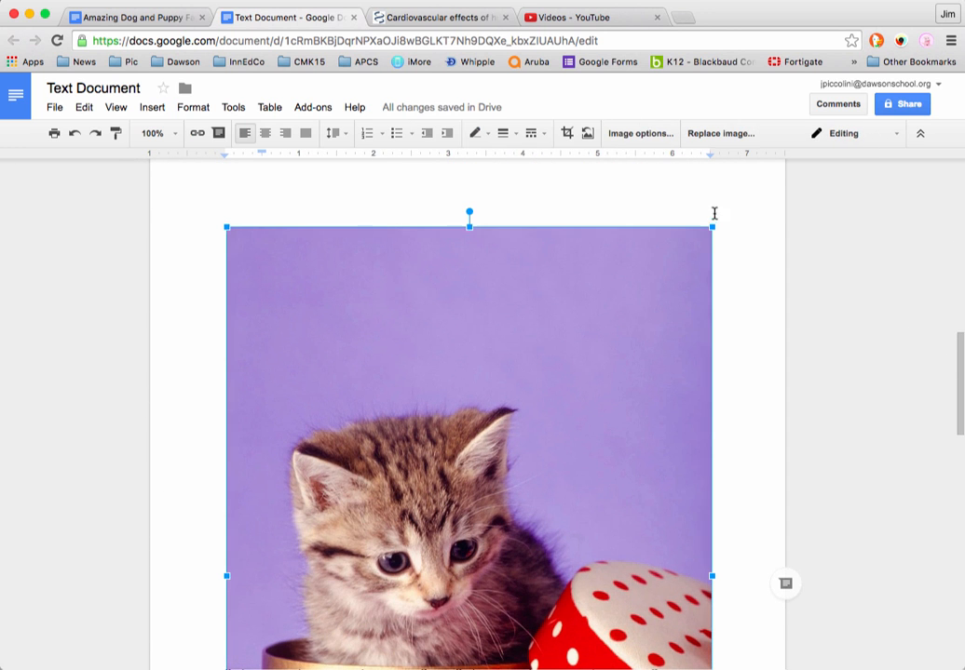
{"action": "left_click_drag", "start_coordinate": [711, 226], "coordinate": [337, 636]}
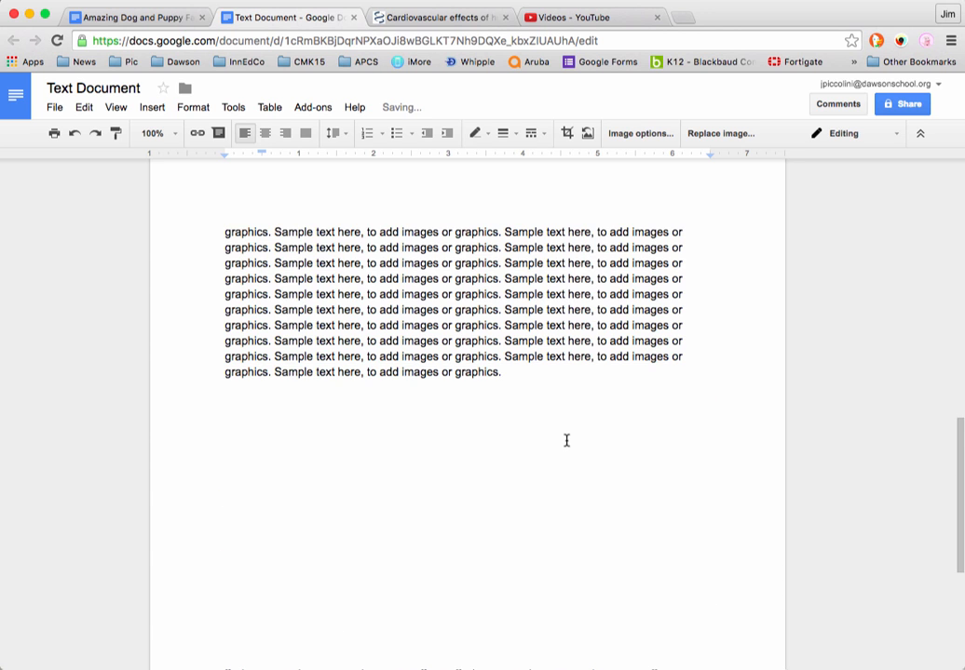
{"action": "scroll", "coordinate": [566, 440], "scroll_direction": "up", "scroll_amount": 6}
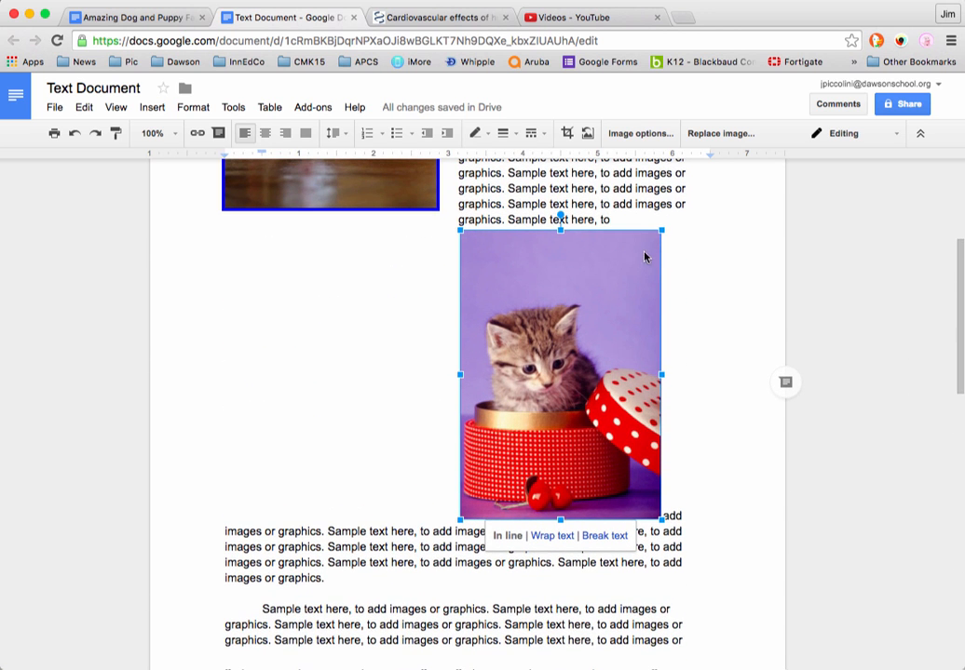
{"action": "left_click_drag", "start_coordinate": [663, 228], "coordinate": [540, 416]}
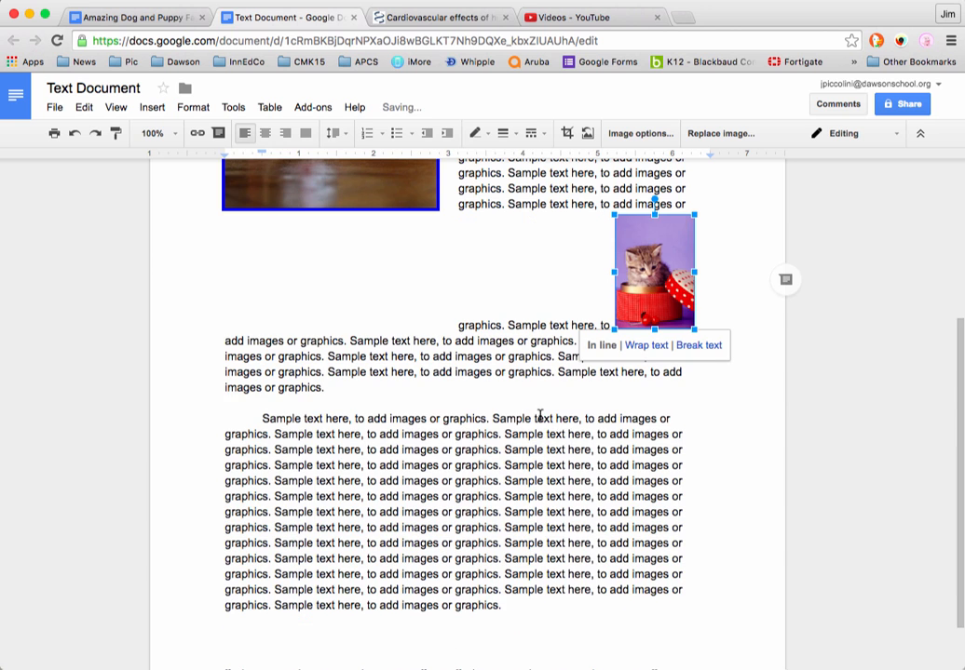
Wrap the text around the kitten image and move it flush with the page's right text margin.
{"action": "left_click", "coordinate": [645, 346]}
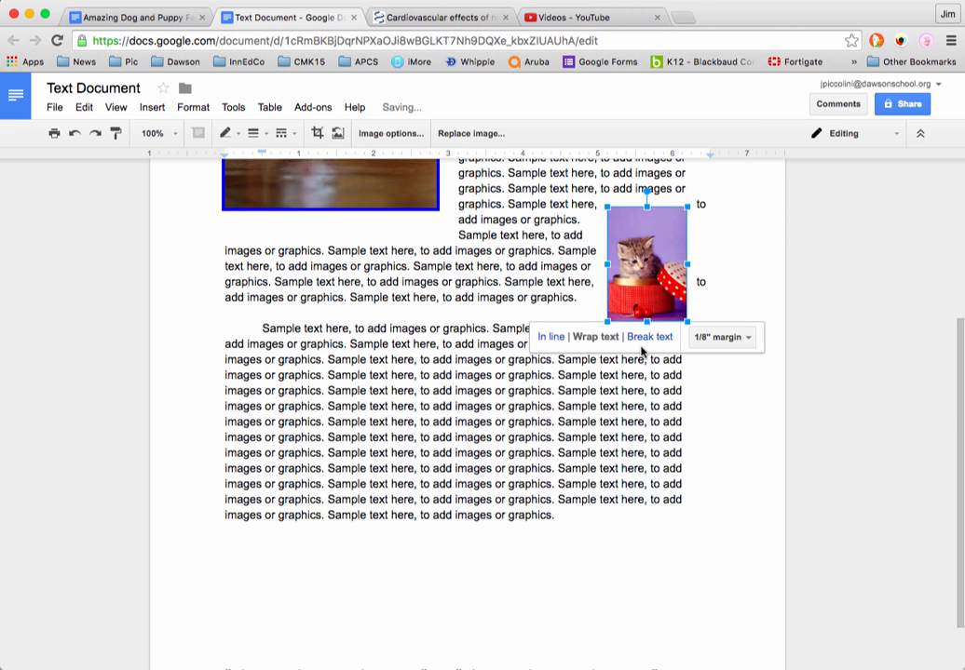
{"action": "left_click_drag", "start_coordinate": [638, 244], "coordinate": [667, 246]}
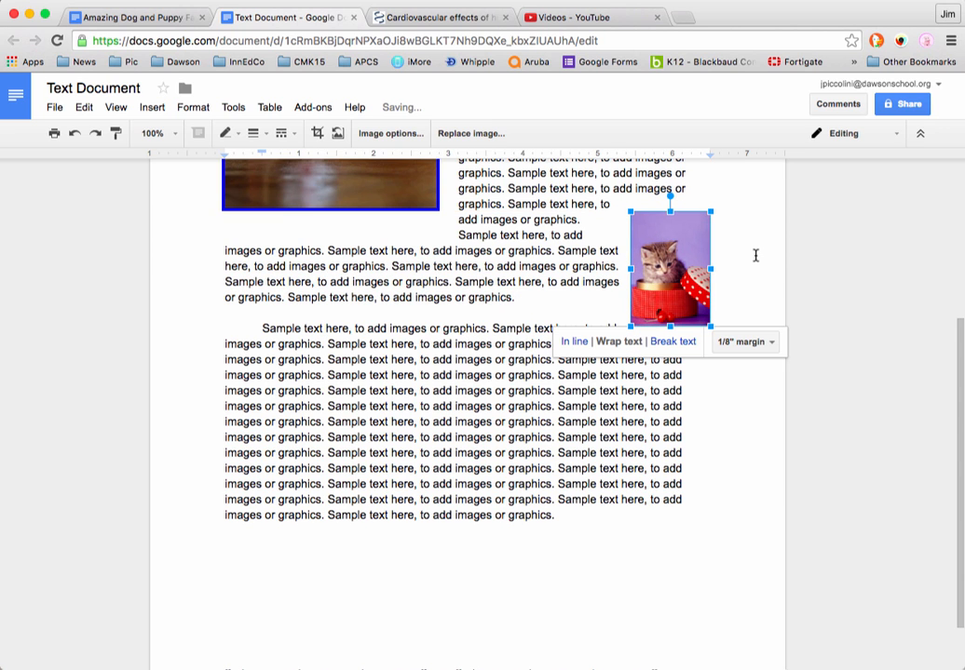
{"action": "scroll", "coordinate": [755, 255], "scroll_direction": "up", "scroll_amount": 3}
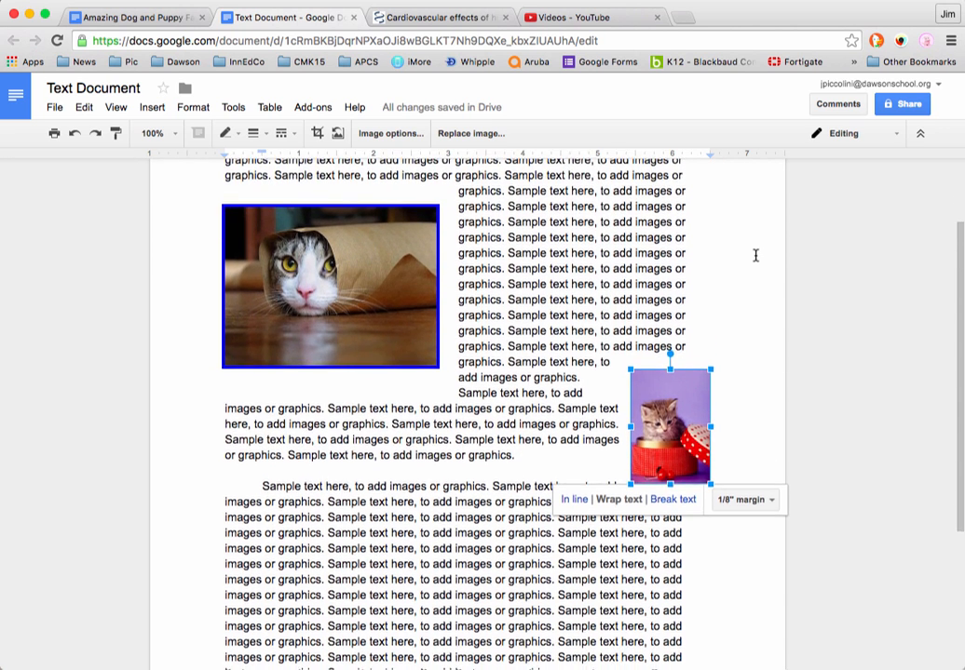
Give the kitten image a 3pt blue border matching the other cat image.
{"action": "left_click", "coordinate": [261, 134]}
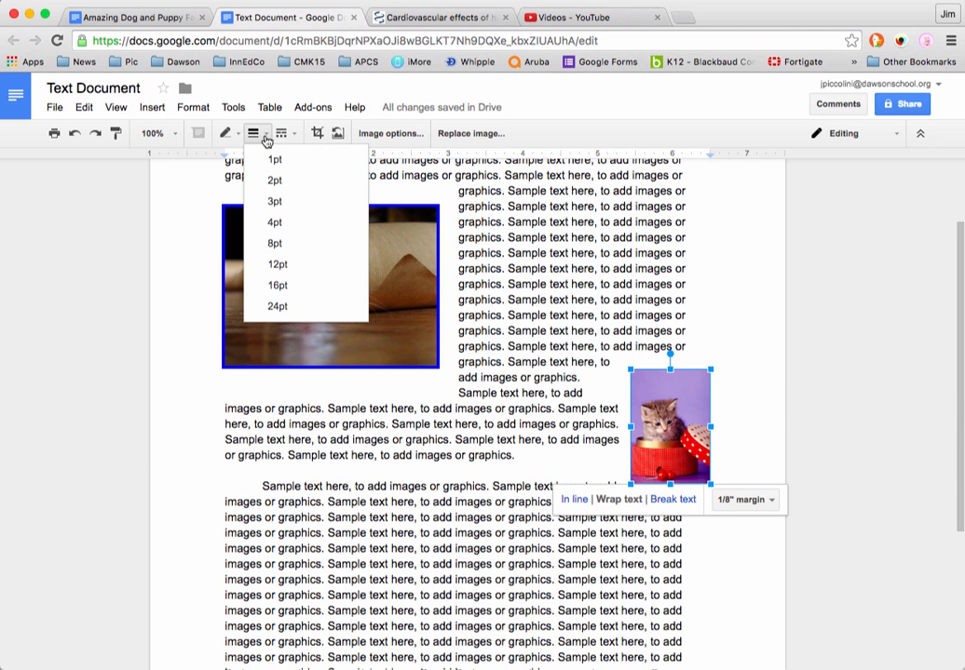
{"action": "left_click", "coordinate": [274, 203]}
{"action": "left_click", "coordinate": [234, 135]}
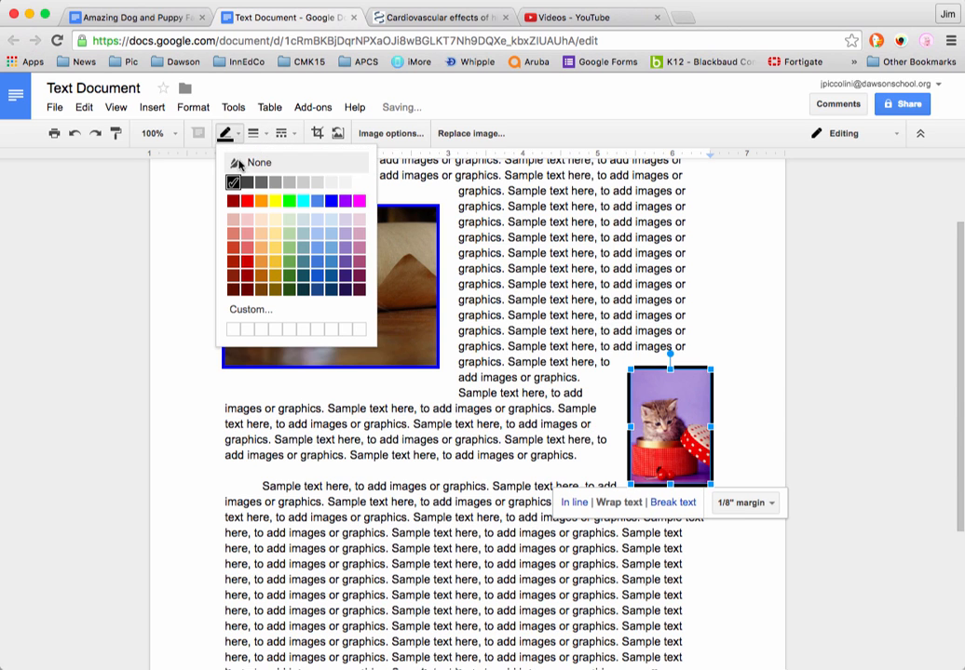
{"action": "left_click", "coordinate": [328, 203]}
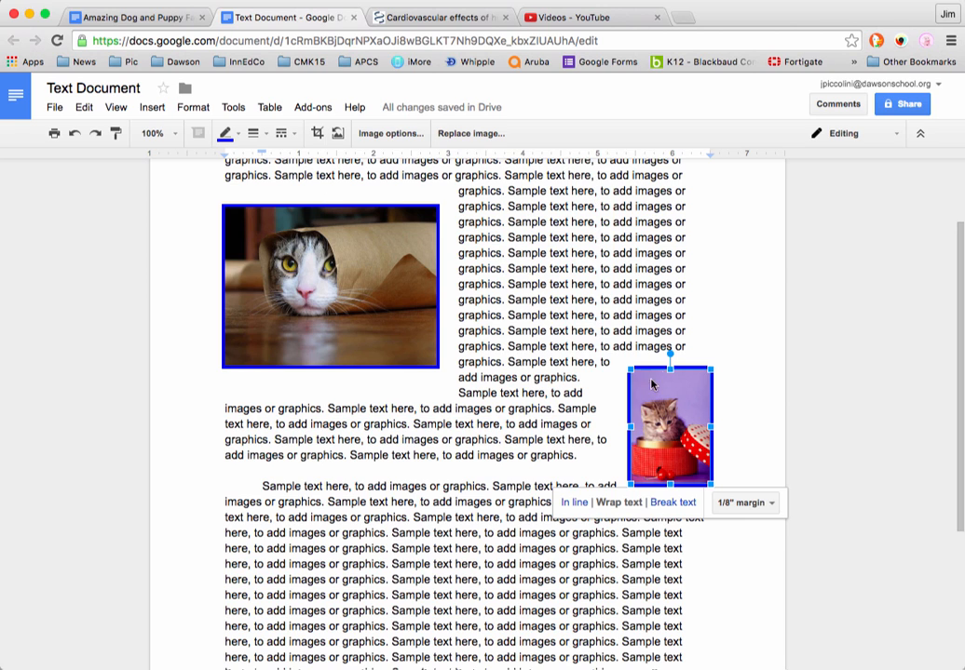
Try slightly higher brightness and contrast on the kitten image, reset the adjustments, and deselect the image.
{"action": "left_click", "coordinate": [374, 136]}
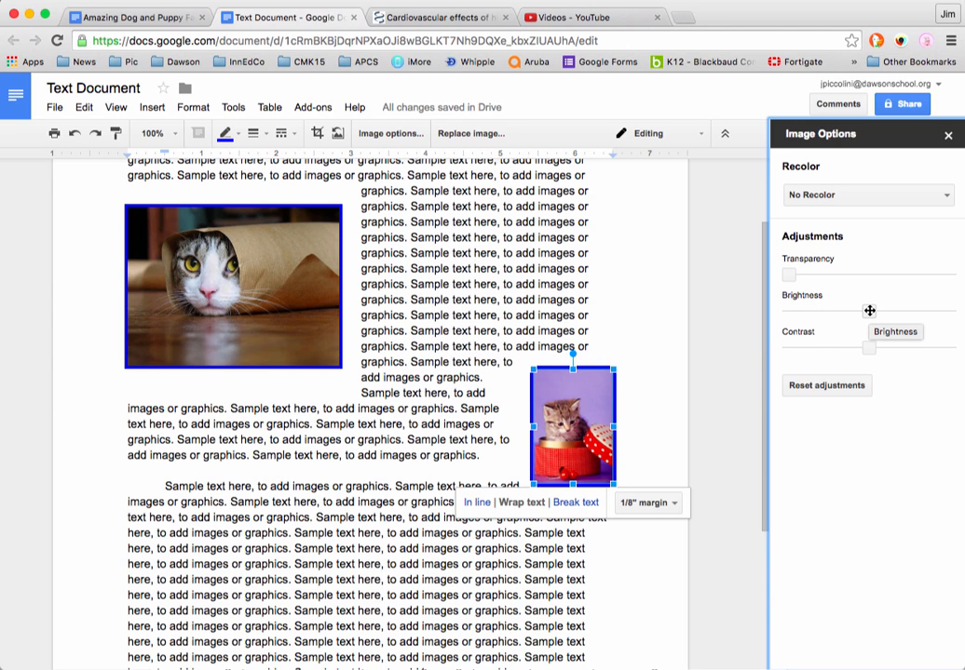
{"action": "left_click_drag", "start_coordinate": [869, 311], "coordinate": [883, 350]}
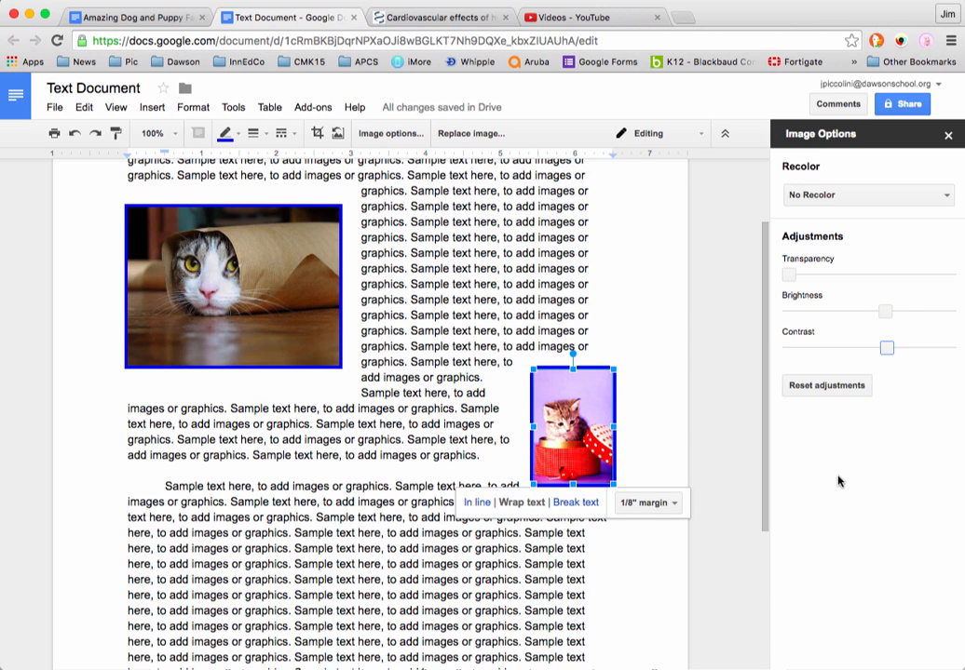
{"action": "left_click", "coordinate": [823, 389]}
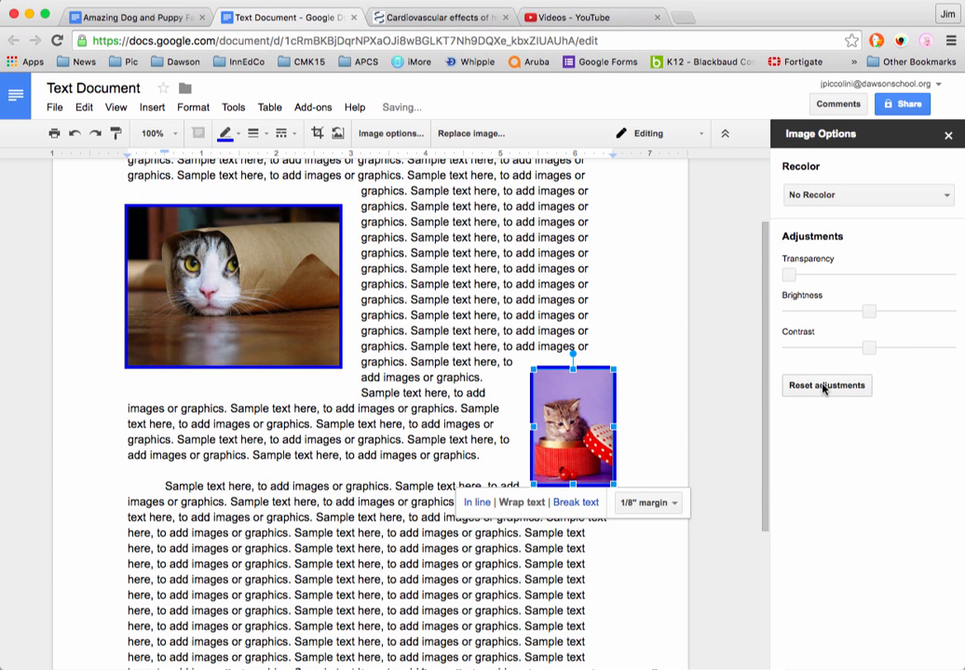
{"action": "left_click", "coordinate": [947, 137]}
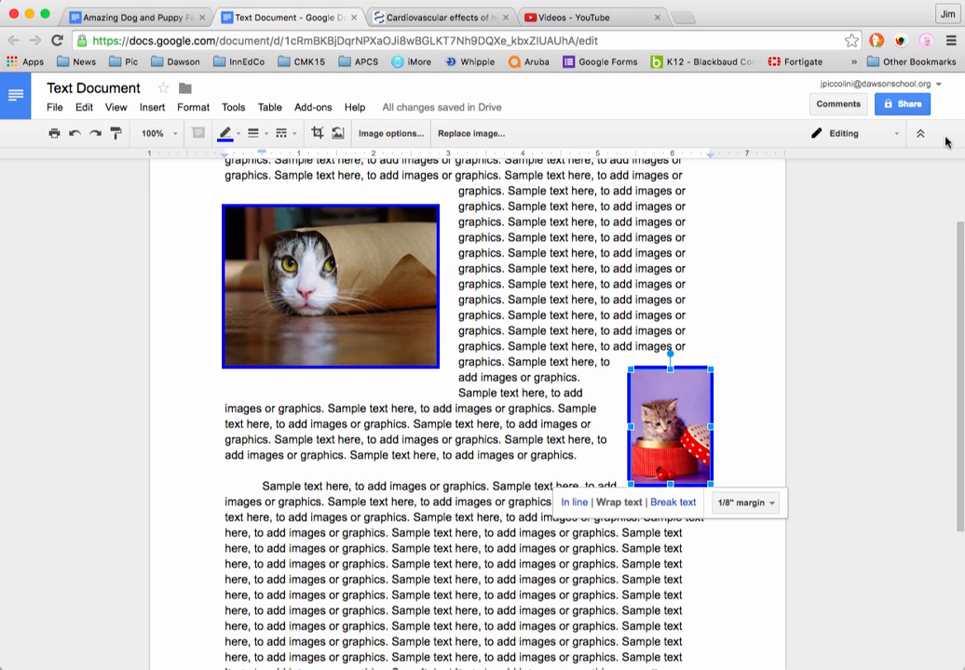
{"action": "left_click", "coordinate": [729, 254]}
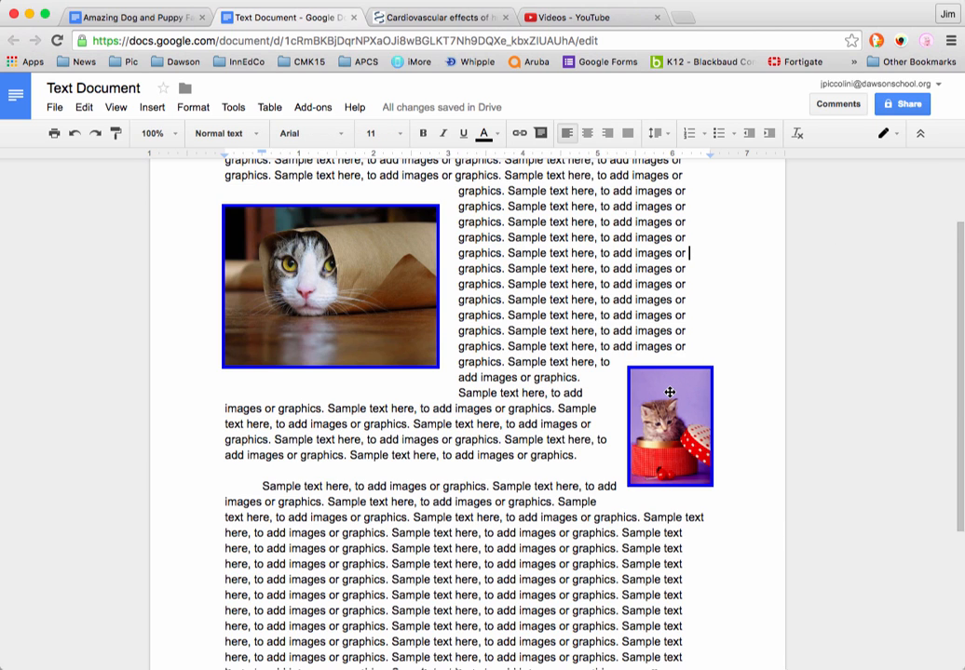
Start a new drawing in the second paragraph and add a roughly square text box reading "I like cats!".
{"action": "scroll", "coordinate": [670, 392], "scroll_direction": "down", "scroll_amount": 5}
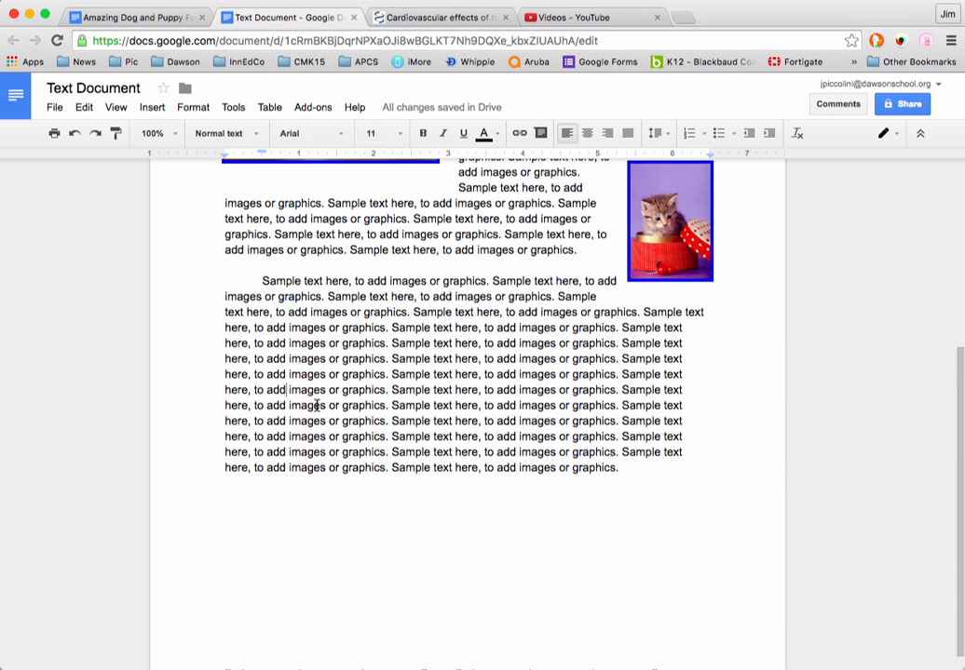
{"action": "left_click", "coordinate": [150, 109]}
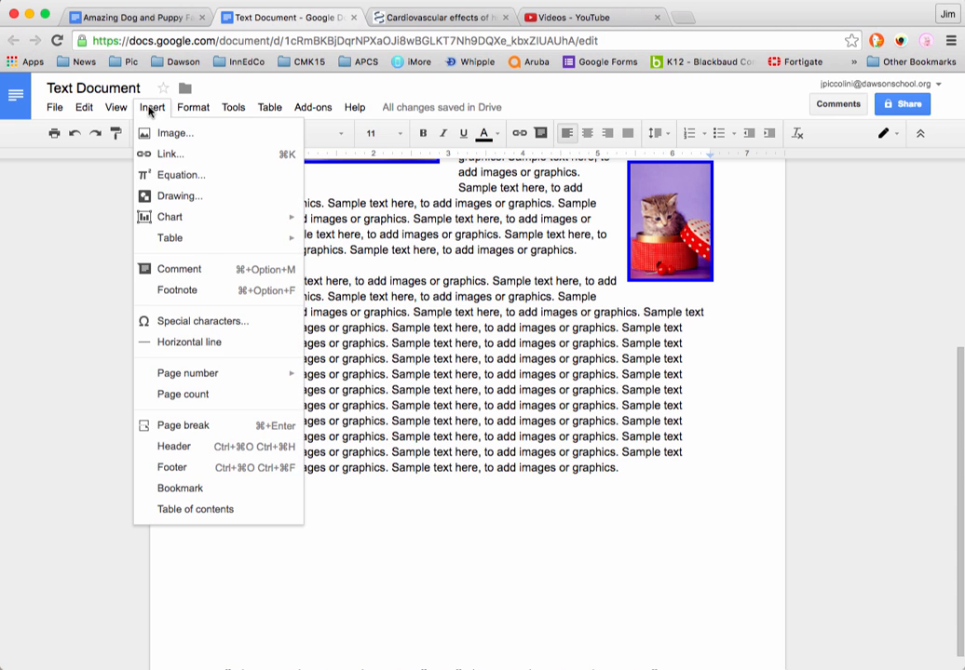
{"action": "left_click", "coordinate": [165, 201]}
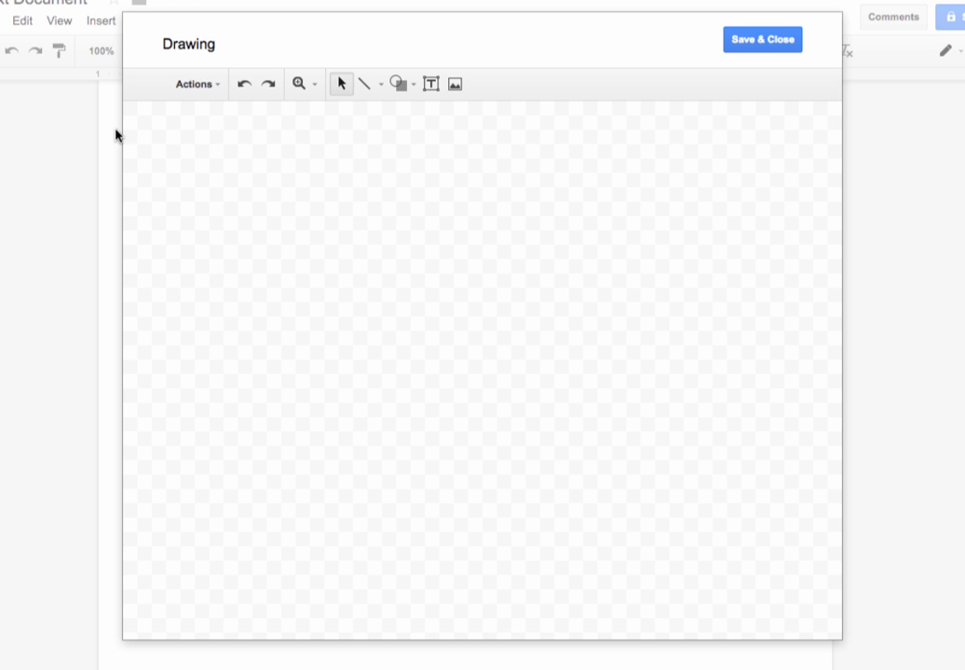
{"action": "left_click", "coordinate": [430, 85]}
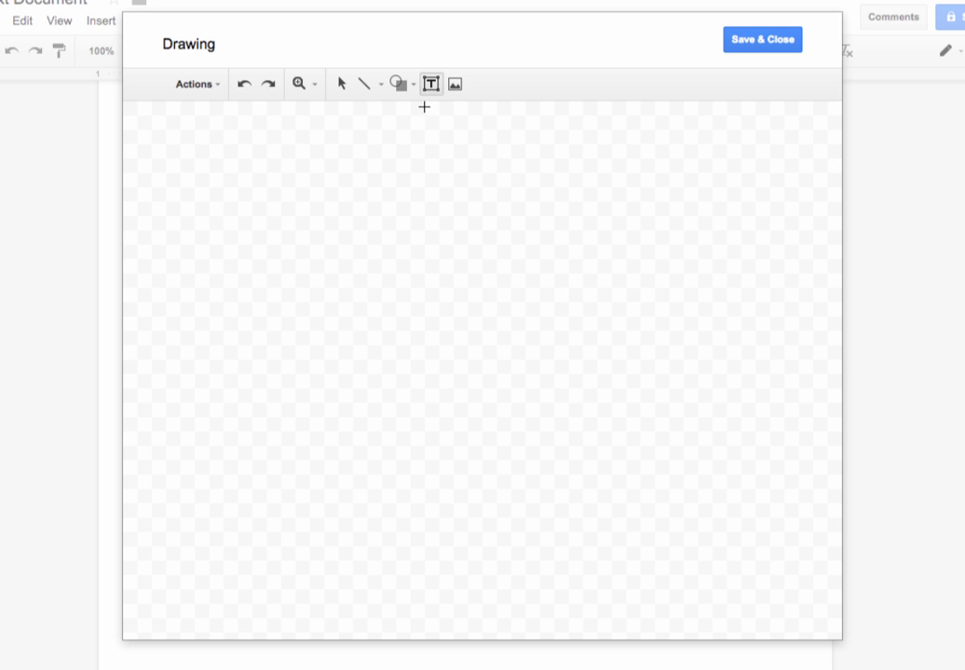
{"action": "left_click_drag", "start_coordinate": [241, 211], "coordinate": [421, 376]}
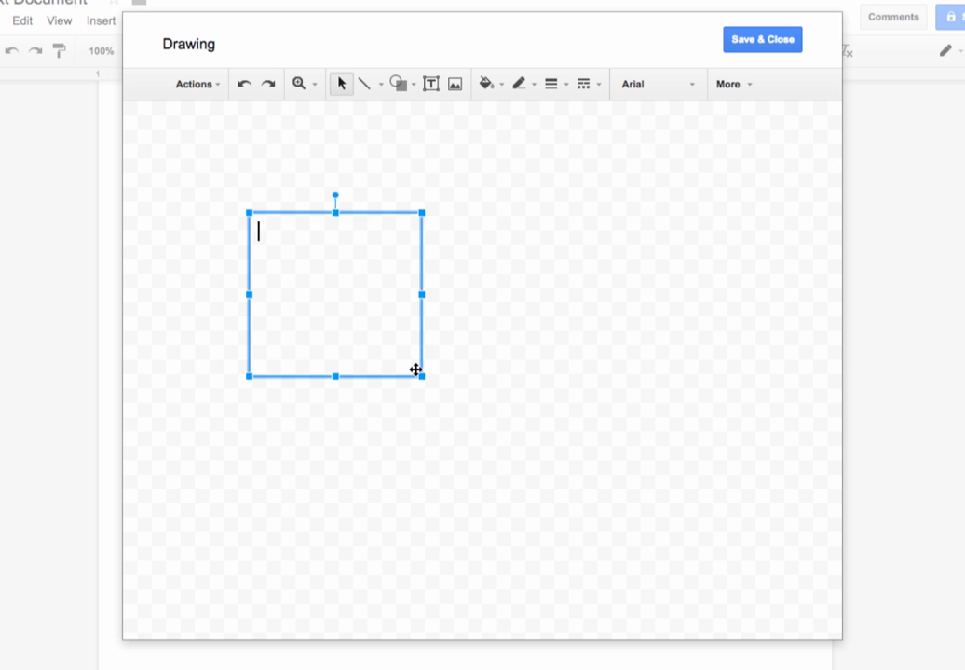
{"action": "type", "text": "I like cats!"}
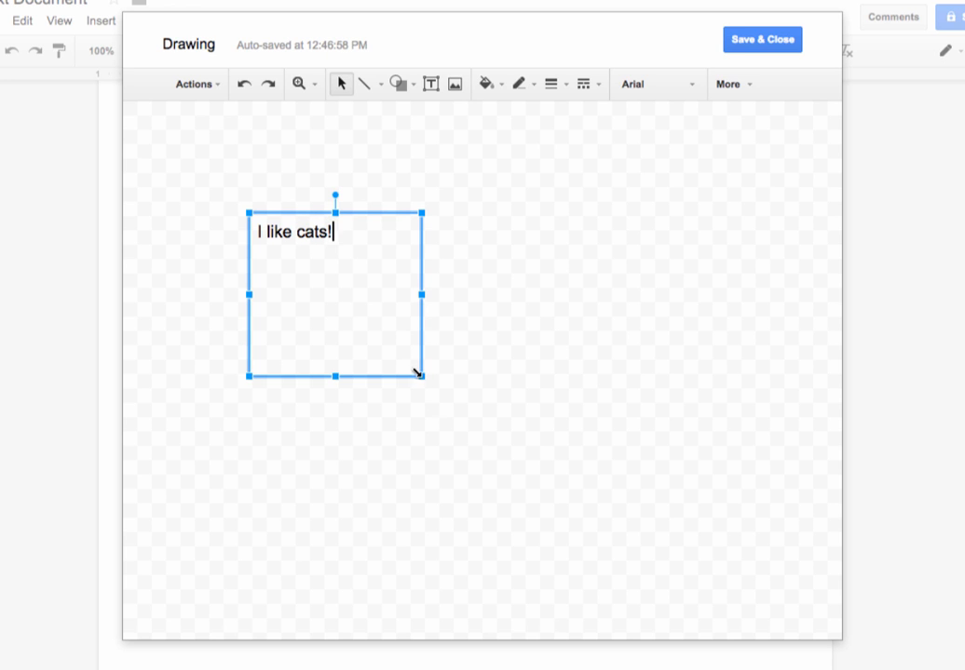
Format the "I like cats!" text as 30-point, bold and dark red.
{"action": "left_click_drag", "start_coordinate": [337, 240], "coordinate": [253, 243]}
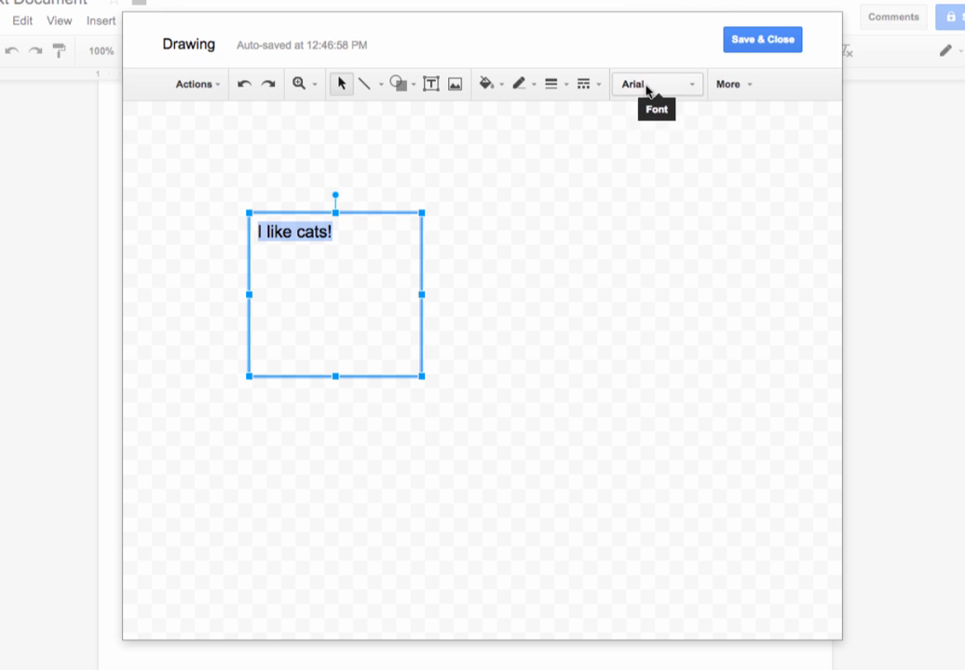
{"action": "left_click", "coordinate": [747, 87]}
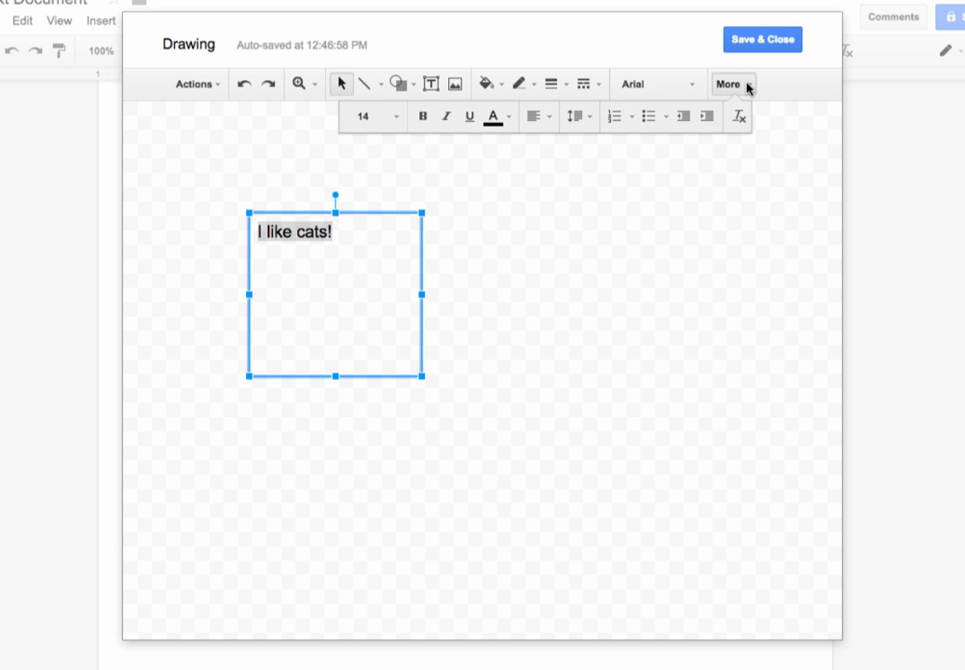
{"action": "left_click", "coordinate": [396, 117]}
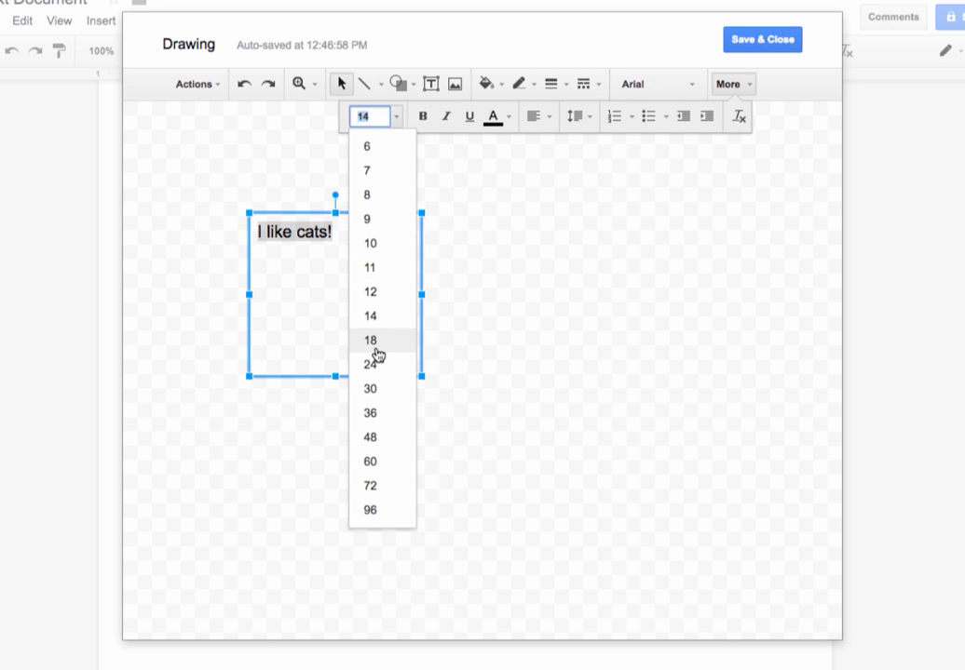
{"action": "left_click", "coordinate": [371, 389]}
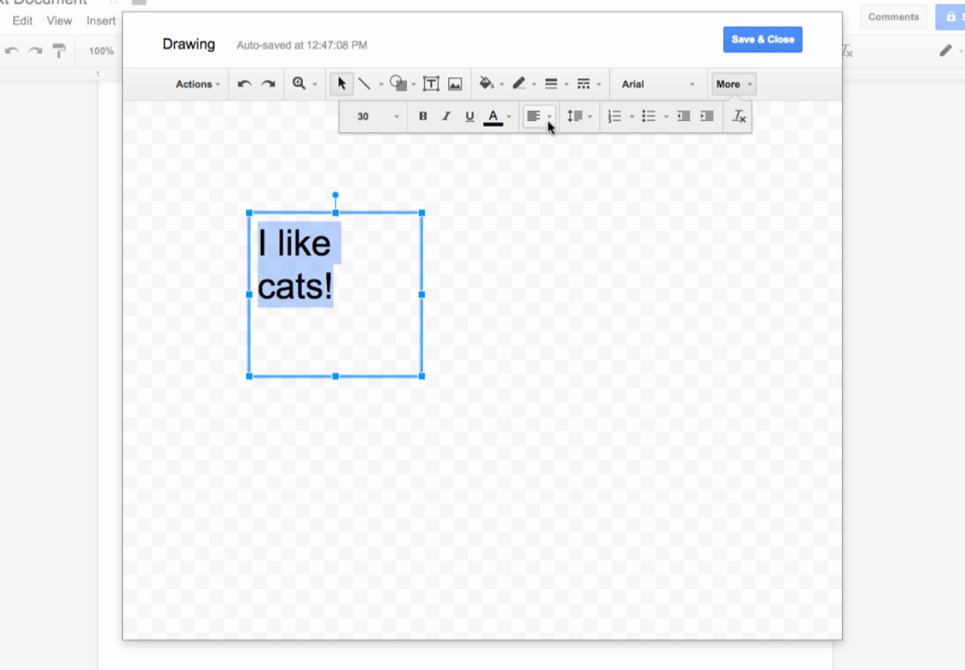
{"action": "left_click", "coordinate": [423, 116]}
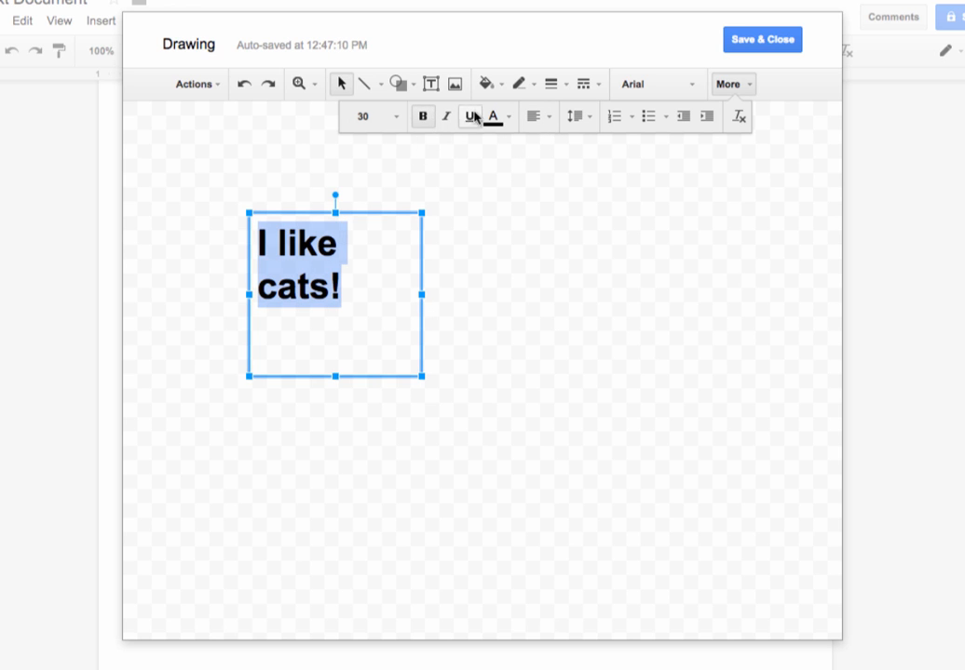
{"action": "left_click", "coordinate": [508, 119]}
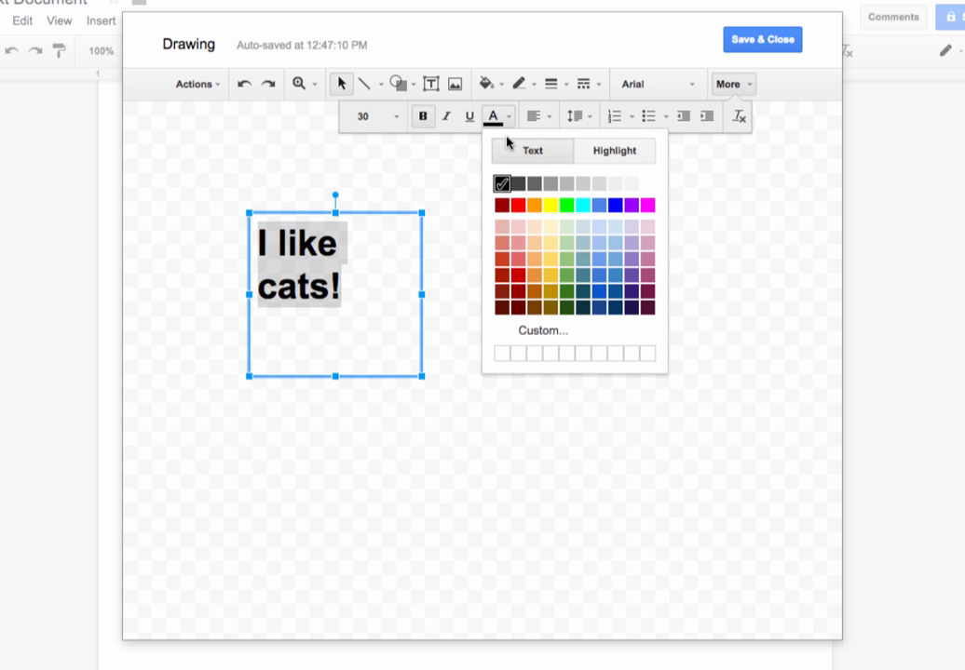
{"action": "left_click", "coordinate": [503, 296]}
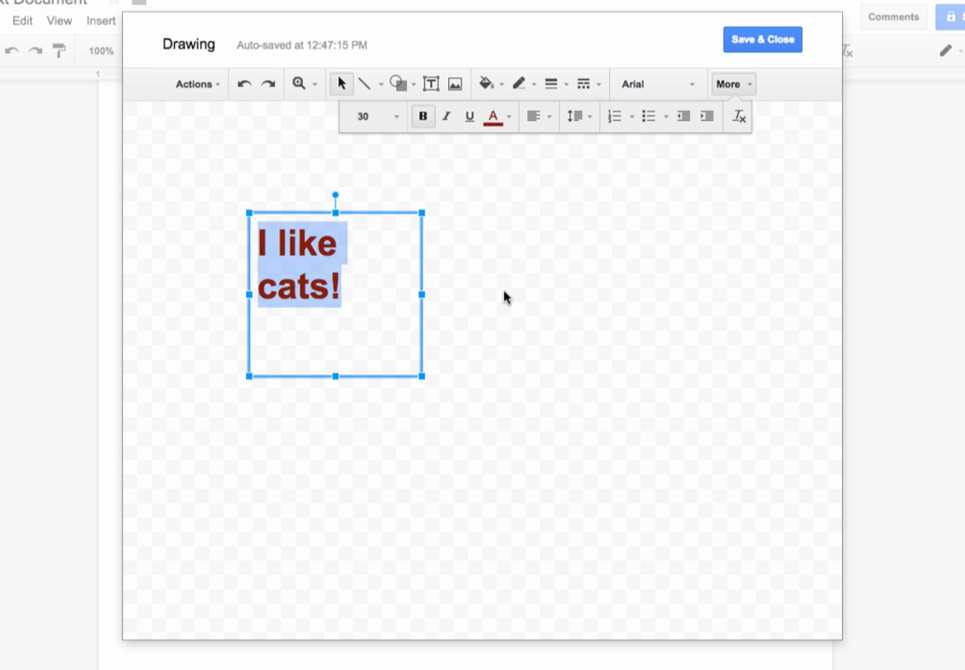
Center the text horizontally and vertically in its box, and shrink the box to fit more closely around the two lines.
{"action": "left_click", "coordinate": [547, 120]}
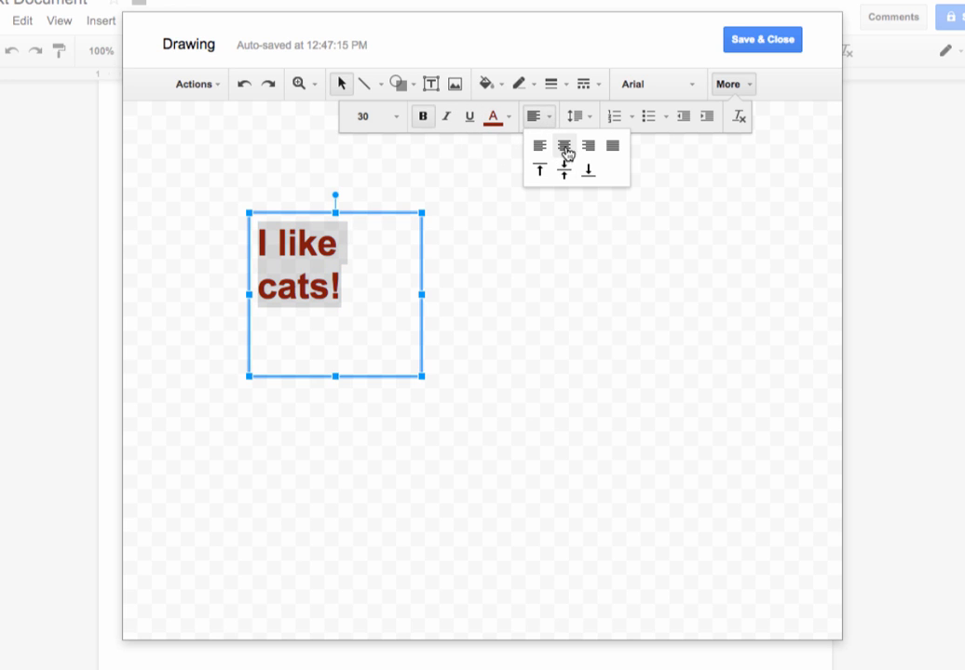
{"action": "left_click", "coordinate": [563, 146]}
{"action": "left_click", "coordinate": [551, 120]}
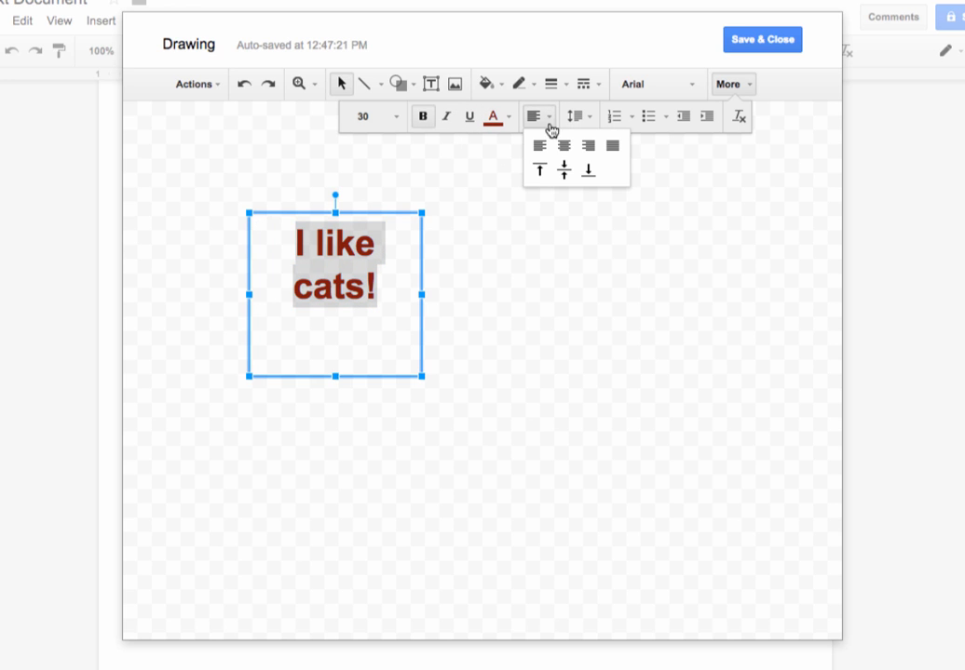
{"action": "left_click", "coordinate": [562, 171]}
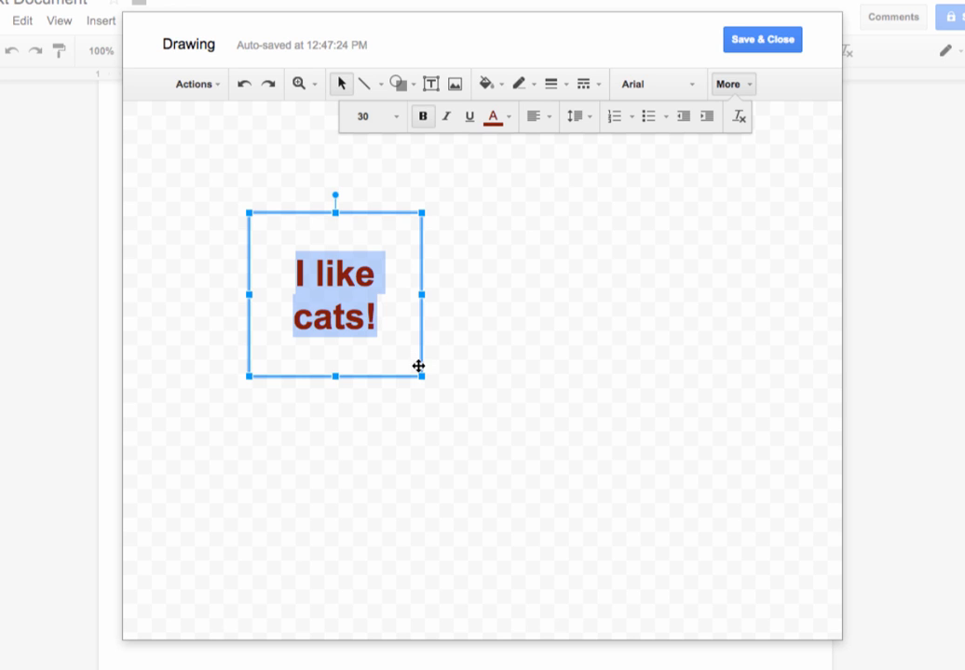
{"action": "left_click_drag", "start_coordinate": [423, 377], "coordinate": [389, 345]}
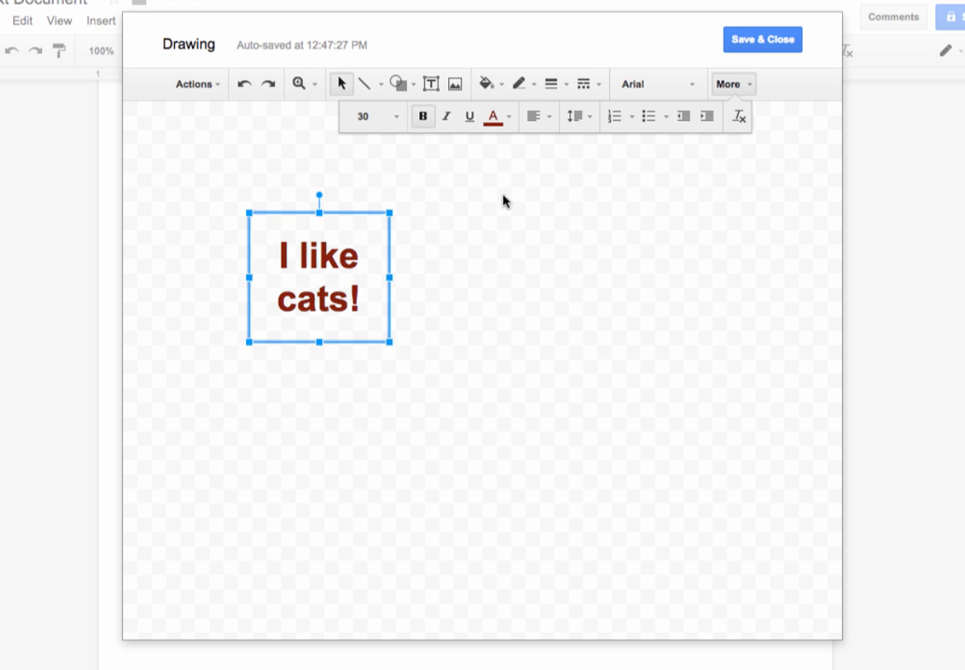
Fill the text box with pale red, give it a 3px blue border, and save the drawing into the document.
{"action": "left_click", "coordinate": [500, 86]}
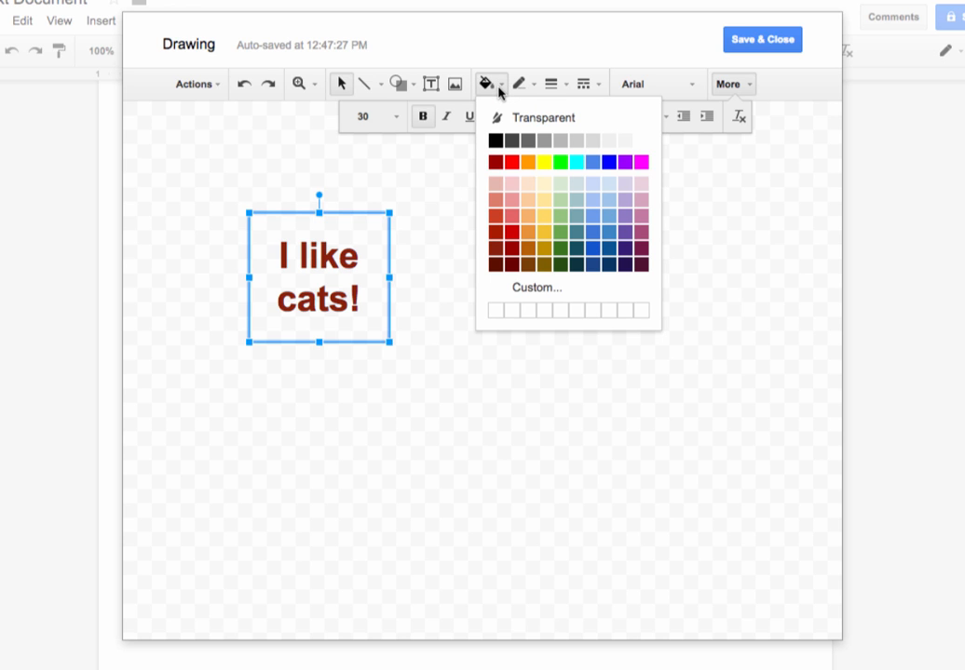
{"action": "left_click", "coordinate": [500, 184]}
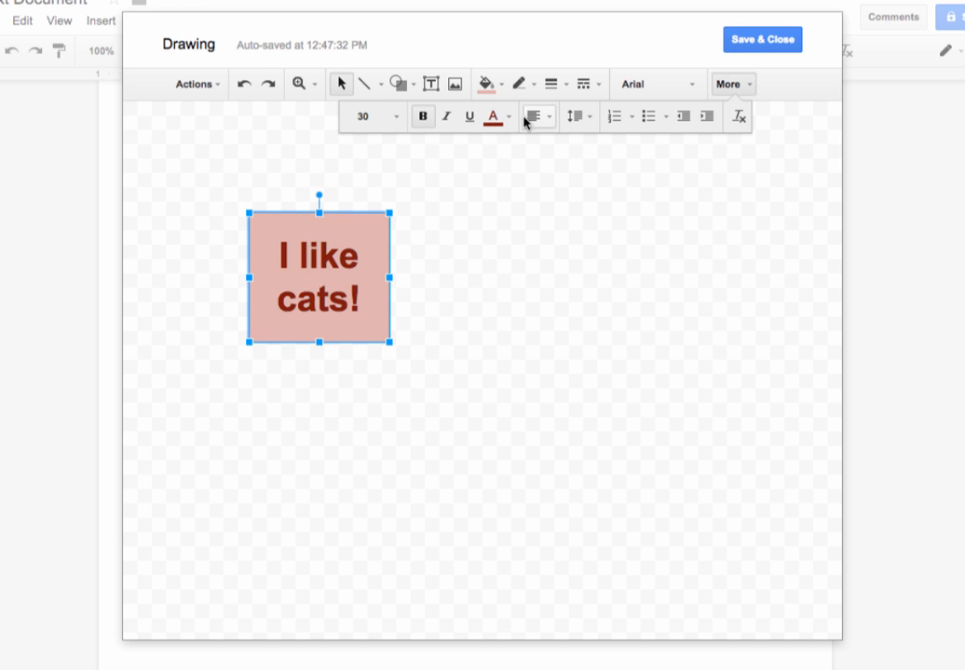
{"action": "left_click", "coordinate": [563, 86]}
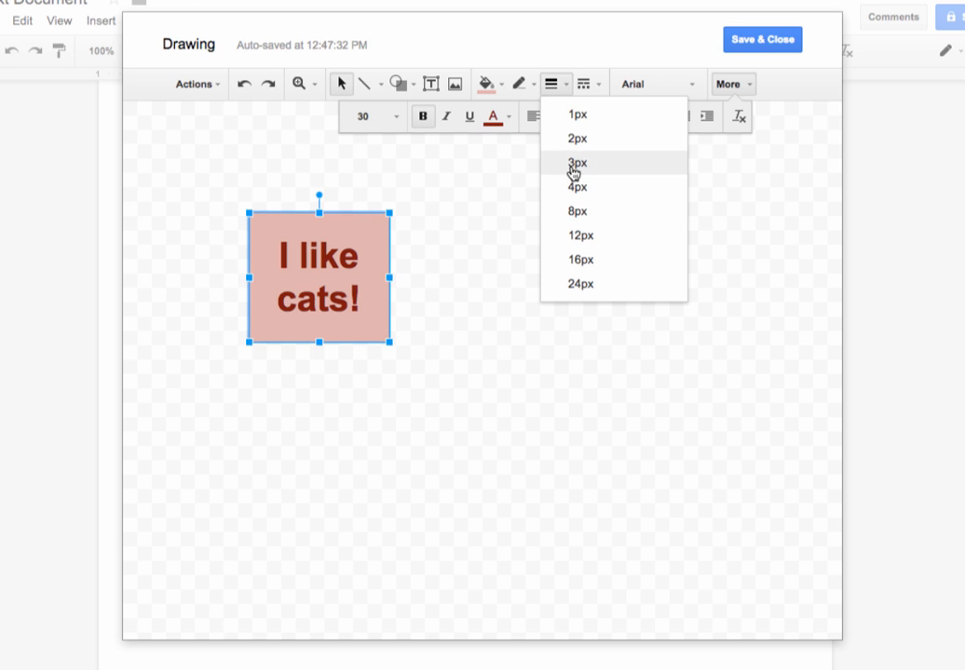
{"action": "left_click", "coordinate": [577, 166]}
{"action": "left_click", "coordinate": [532, 87]}
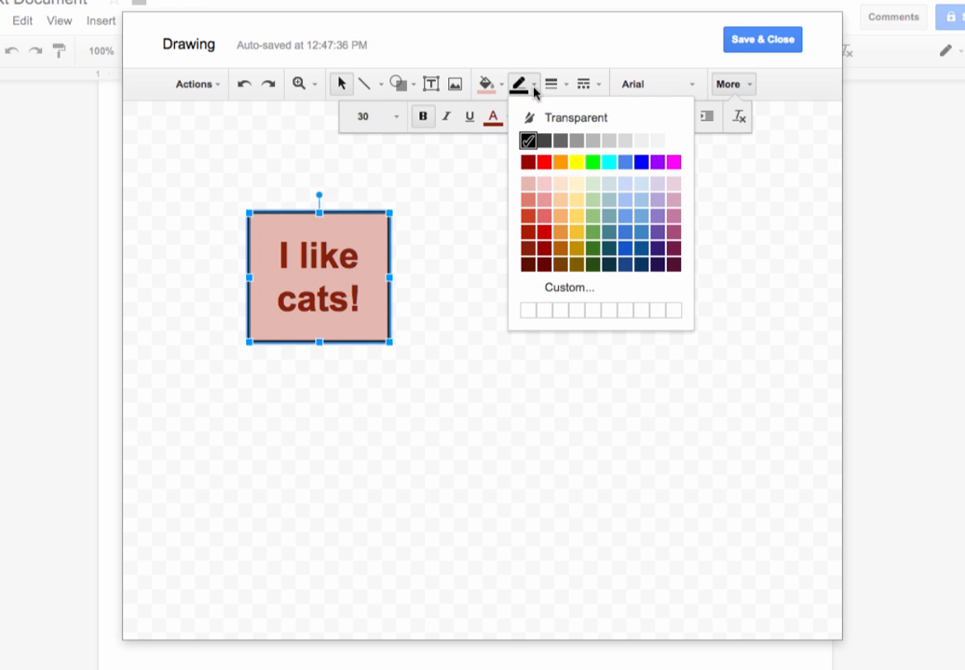
{"action": "left_click", "coordinate": [640, 162]}
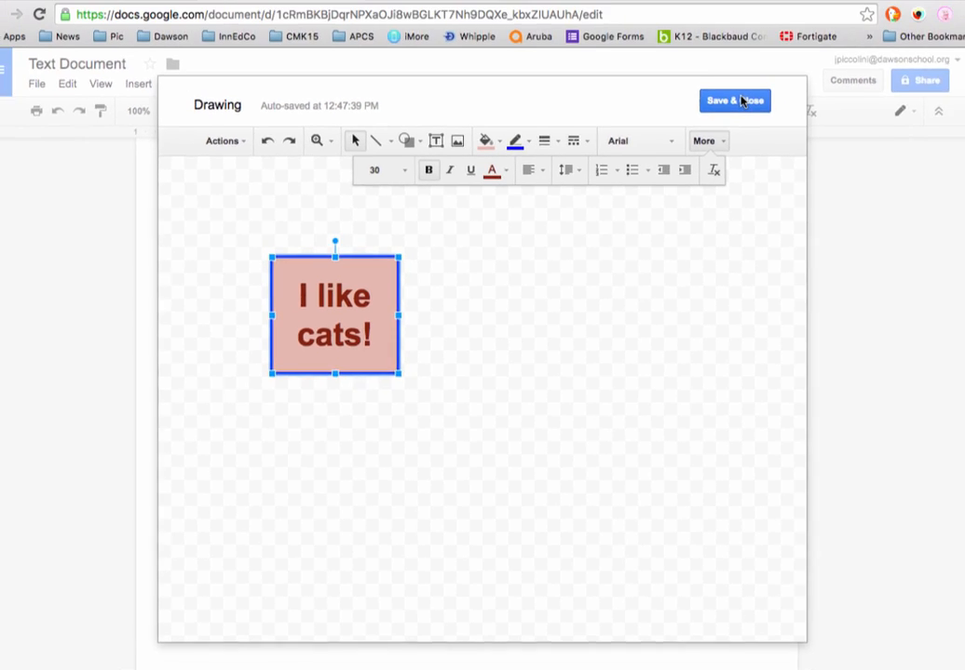
{"action": "left_click", "coordinate": [741, 100]}
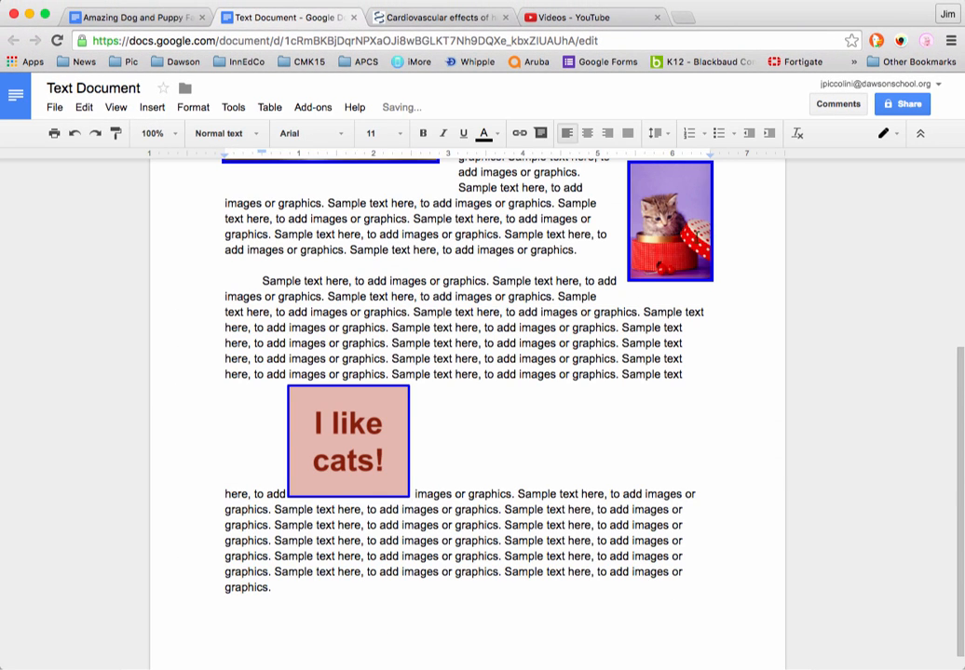
Wrap the text around the "I like cats!" drawing, move it flush with the page's left text margin, and deselect it.
{"action": "left_click", "coordinate": [343, 453]}
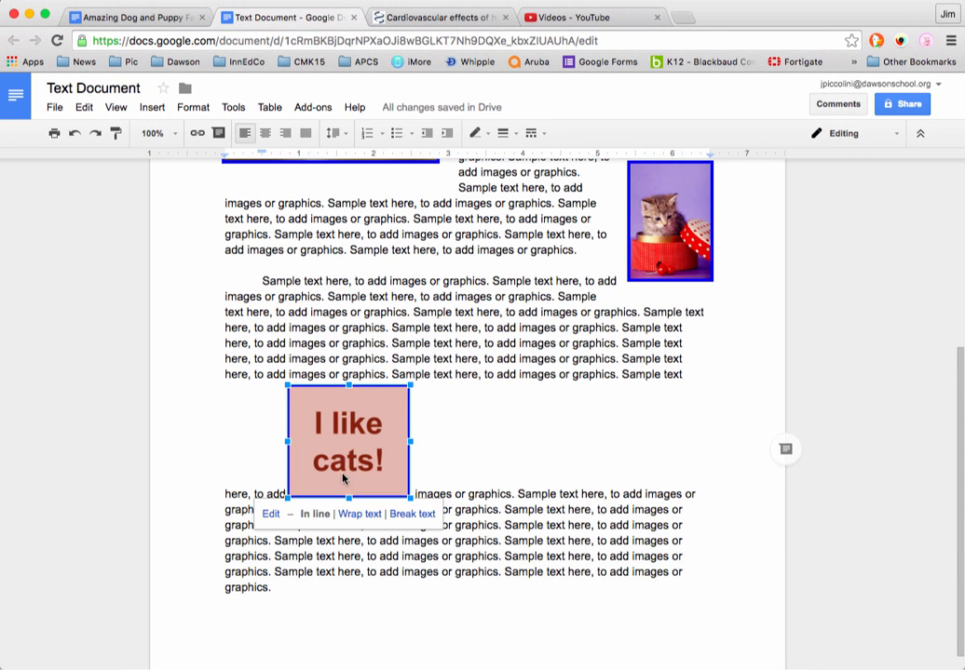
{"action": "left_click", "coordinate": [347, 514]}
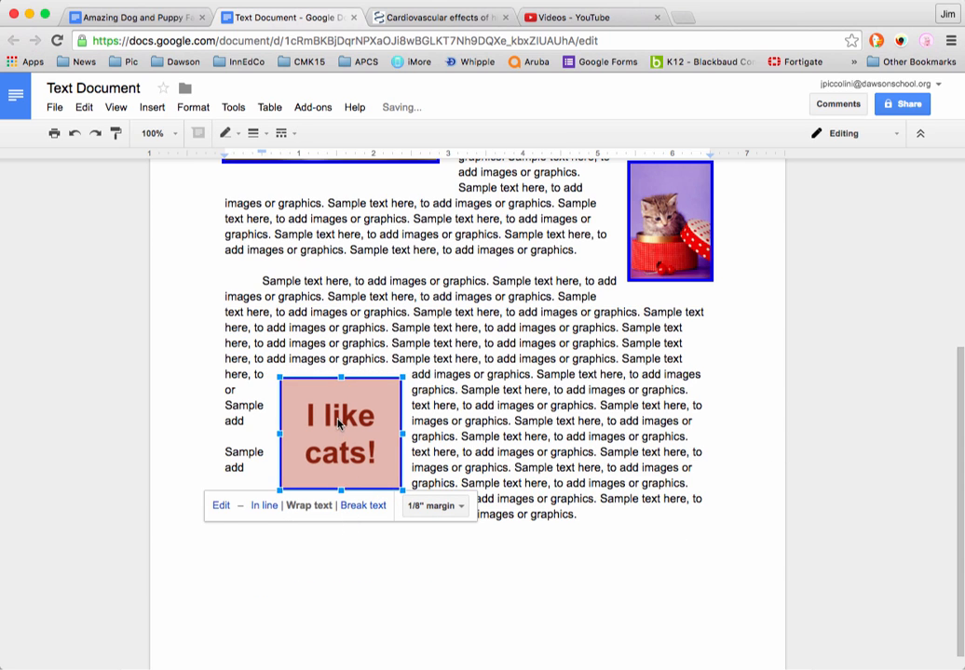
{"action": "mouse_move", "coordinate": [339, 422]}
{"action": "left_mouse_down"}
{"action": "mouse_move", "coordinate": [283, 394]}
{"action": "mouse_move", "coordinate": [286, 379]}
{"action": "left_mouse_up"}
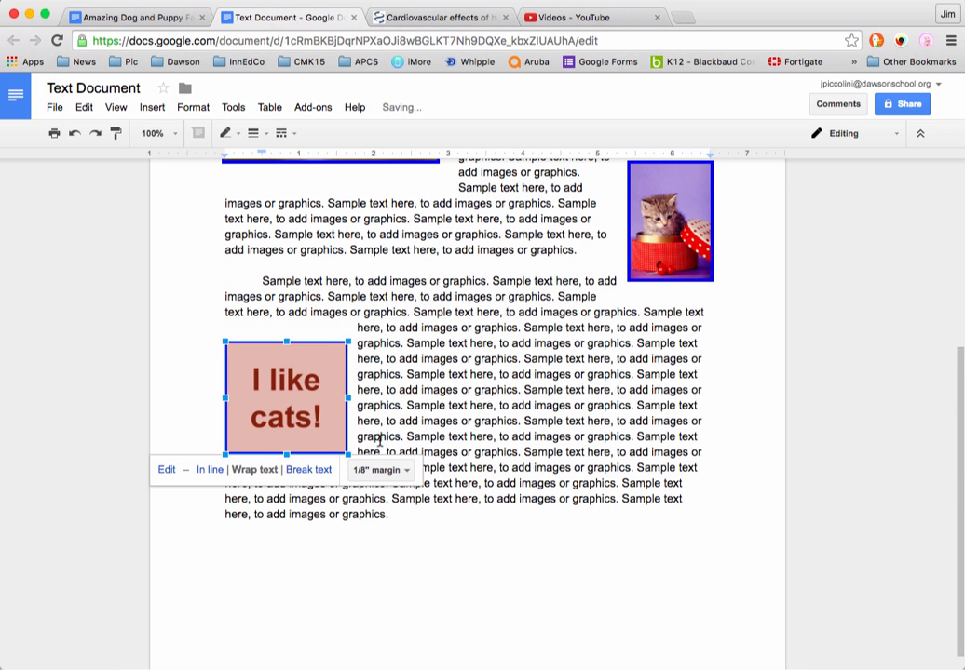
{"action": "left_click", "coordinate": [563, 541]}
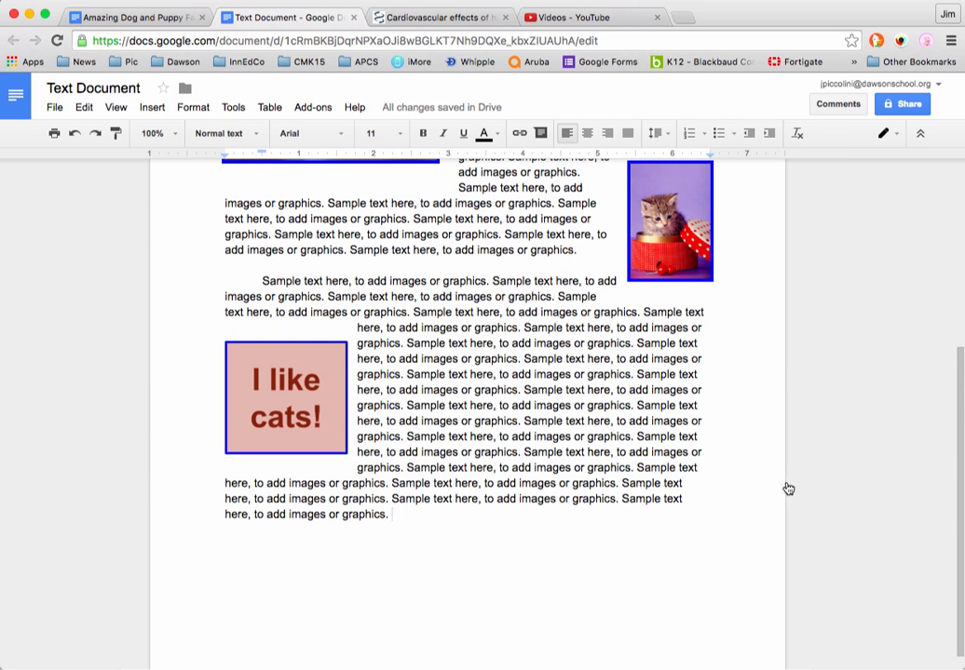
{"action": "scroll", "coordinate": [789, 489], "scroll_direction": "up", "scroll_amount": 5}
{"action": "scroll", "coordinate": [787, 487], "scroll_direction": "down", "scroll_amount": 4}
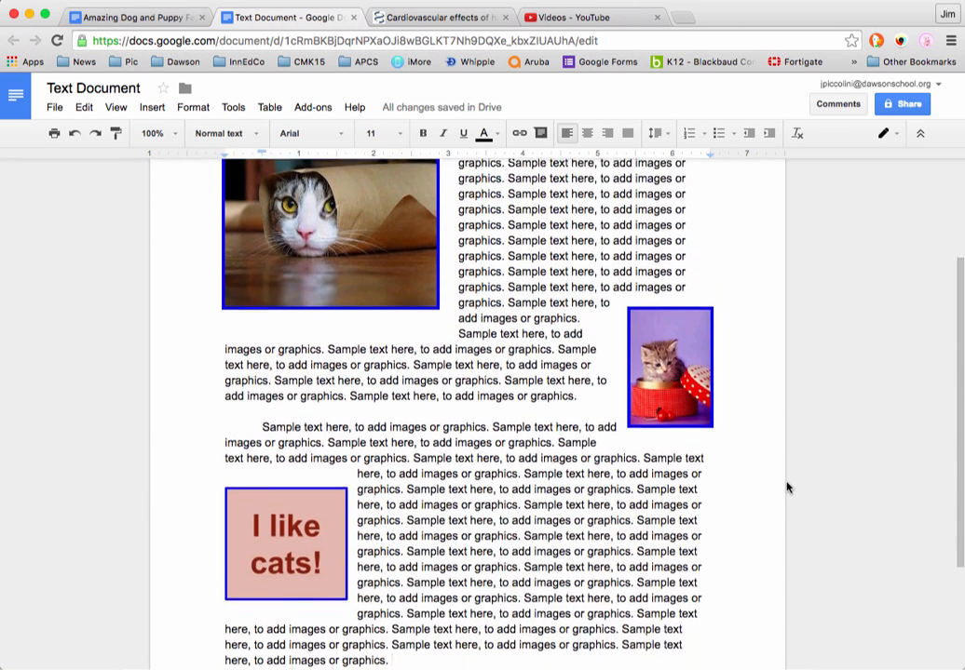
{"action": "scroll", "coordinate": [787, 487], "scroll_direction": "up", "scroll_amount": 4}
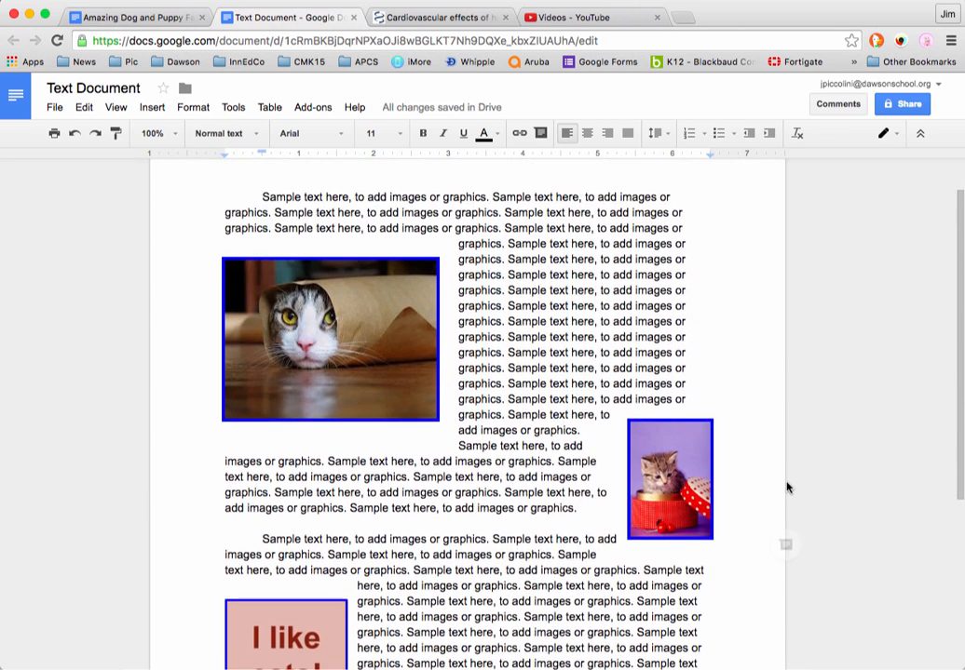
{"action": "scroll", "coordinate": [788, 487], "scroll_direction": "down", "scroll_amount": 2}
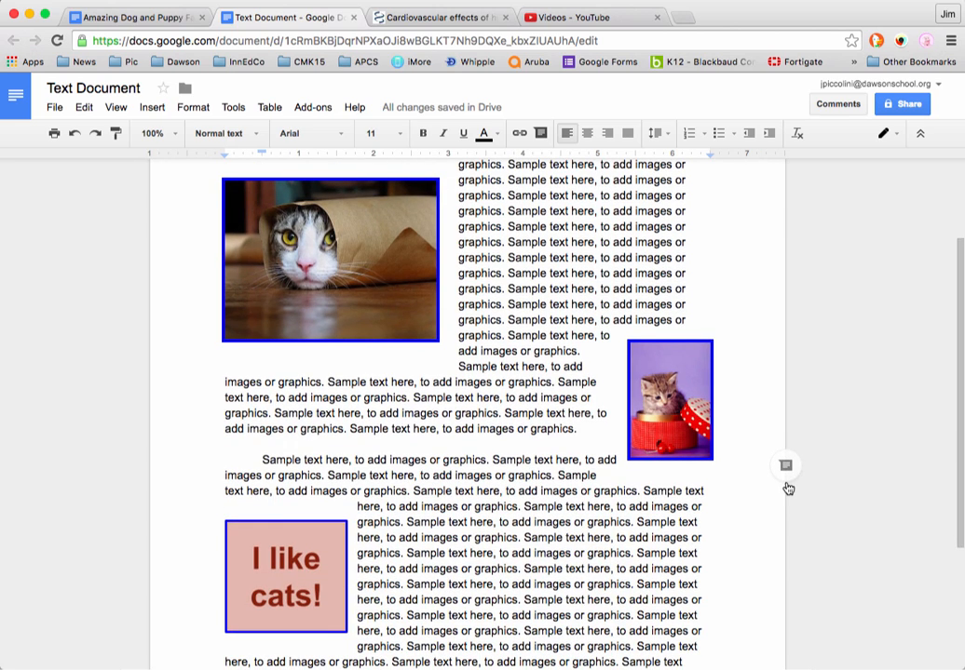